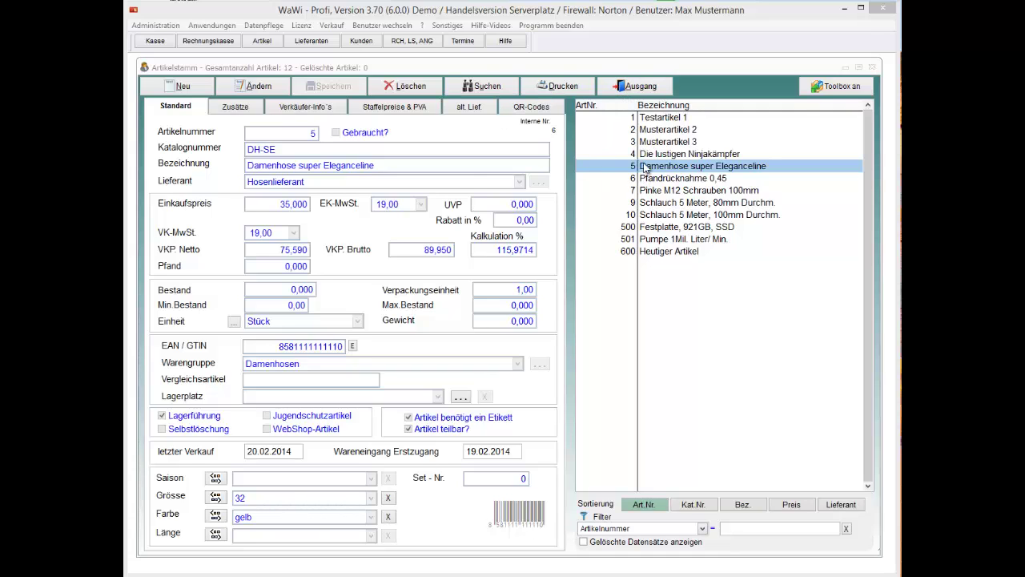
Leave the article master and inspect the label print preview at a smaller zoom, closing the preview when done.
left_click(644, 88)
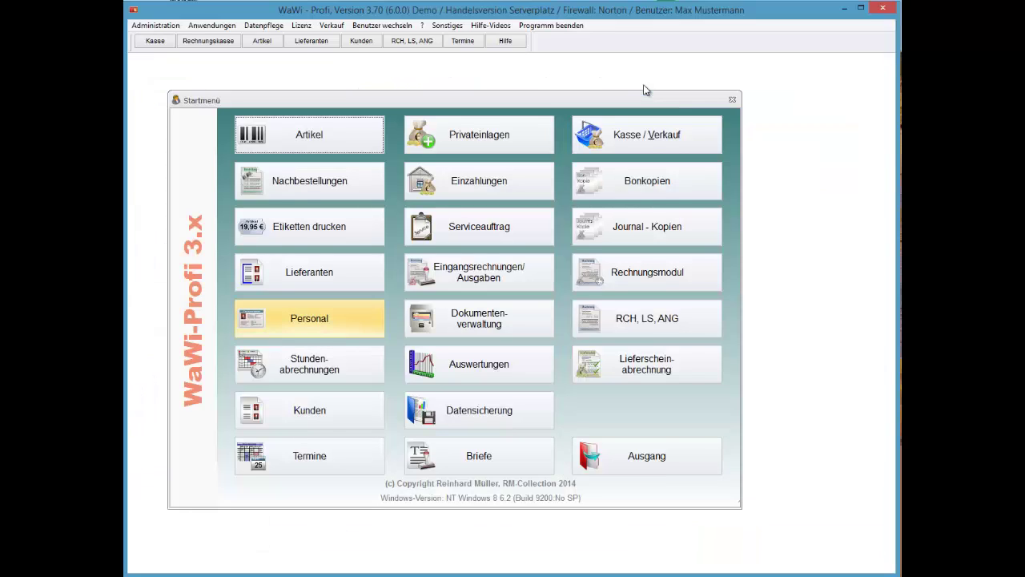
left_click(309, 226)
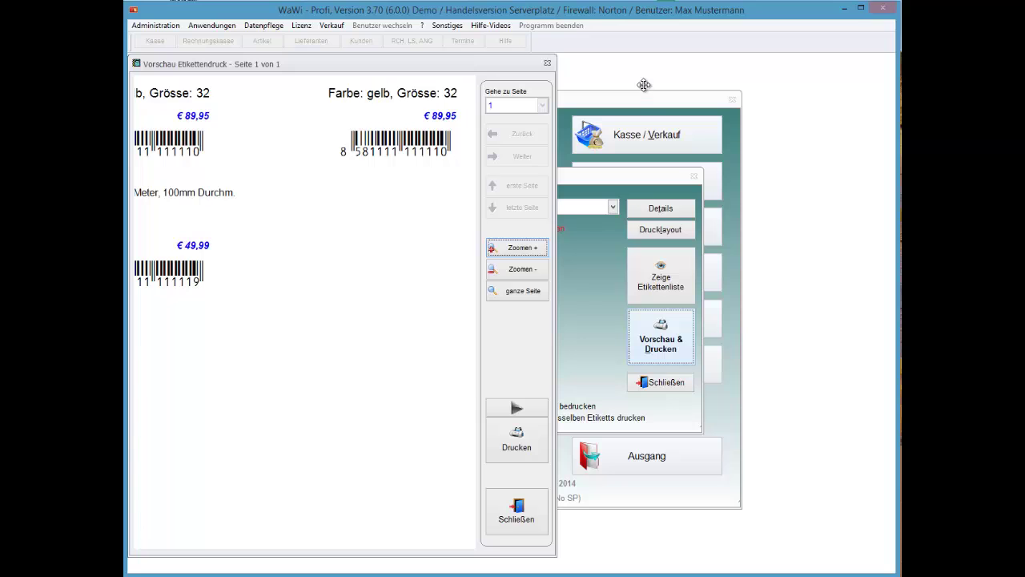
left_click(518, 269)
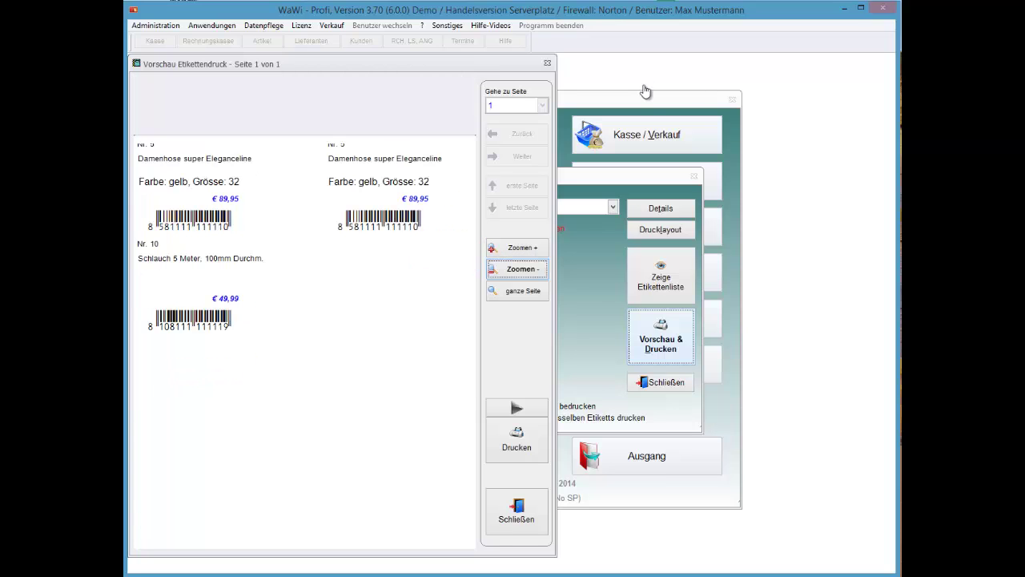
left_click(517, 270)
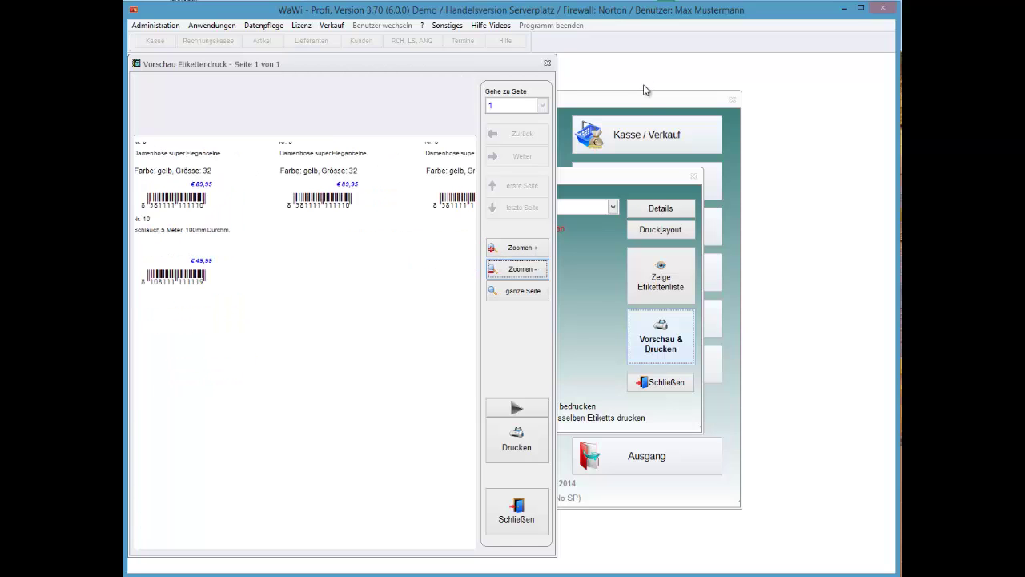
left_click_drag(341, 264, 268, 286)
left_click(517, 512)
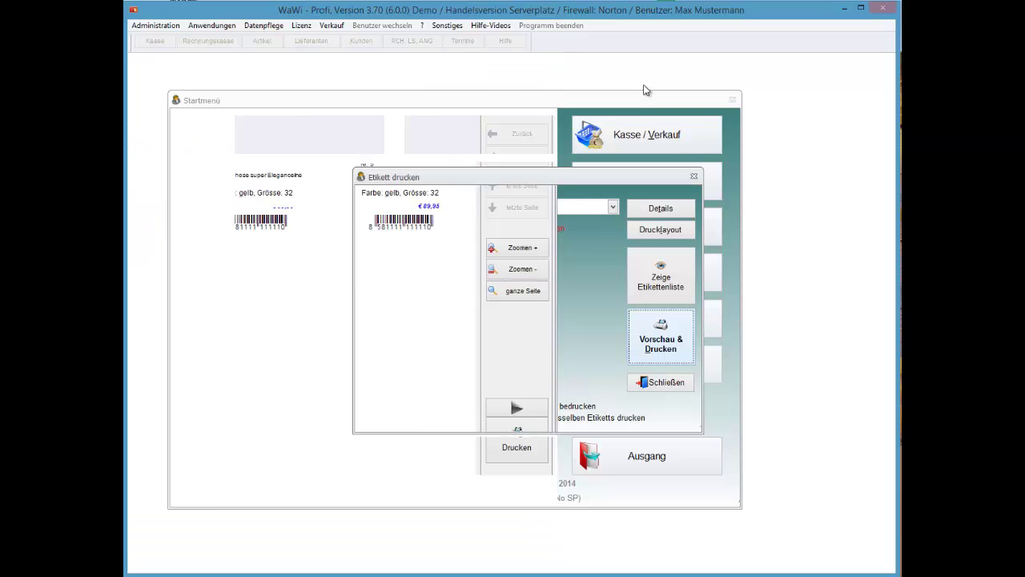
Open the label print layouts and start customizing the LAYOUT1 template, keeping the report name LAYOUT1.
key("alt+l")
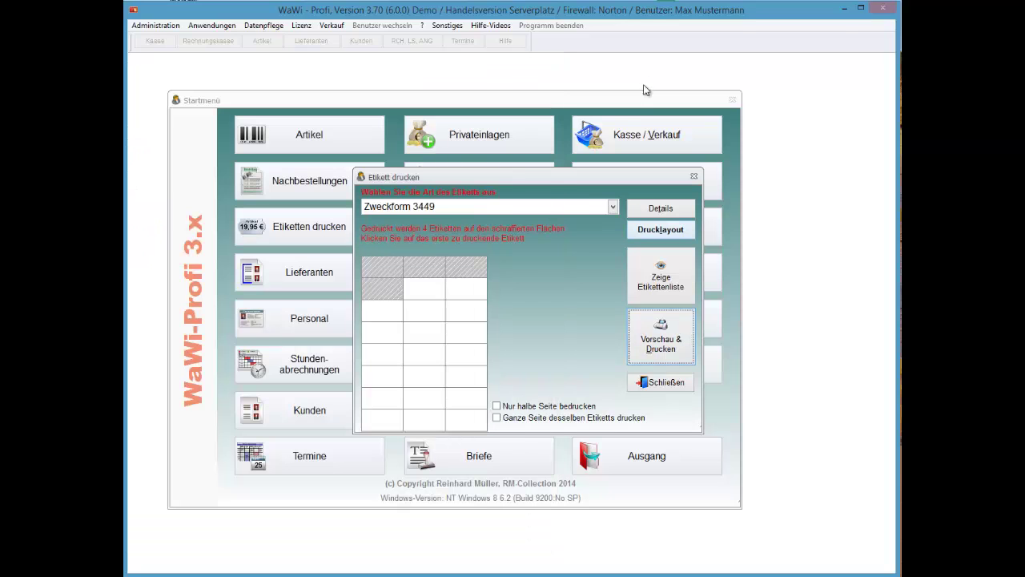
left_click(647, 232)
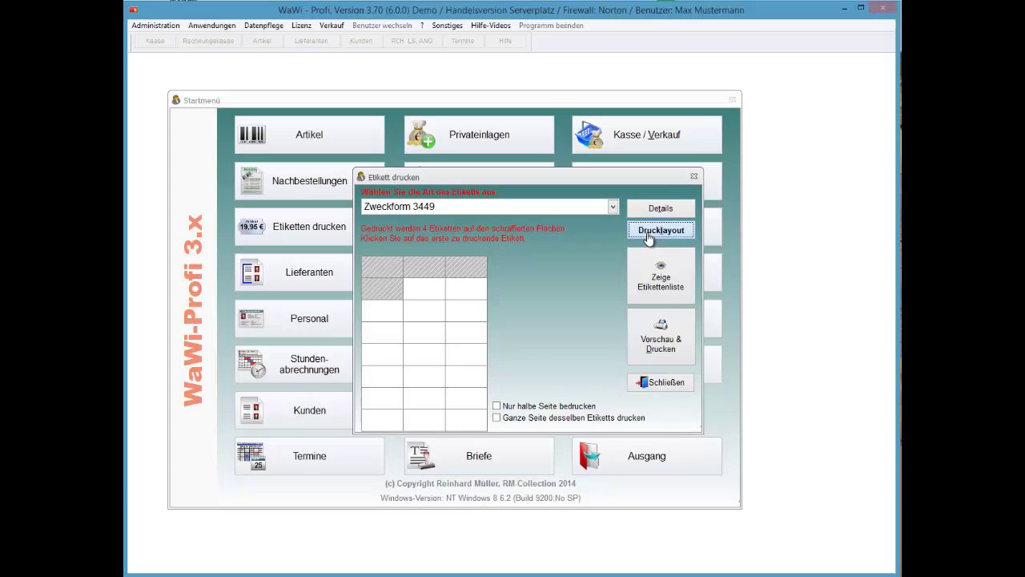
key("Tab")
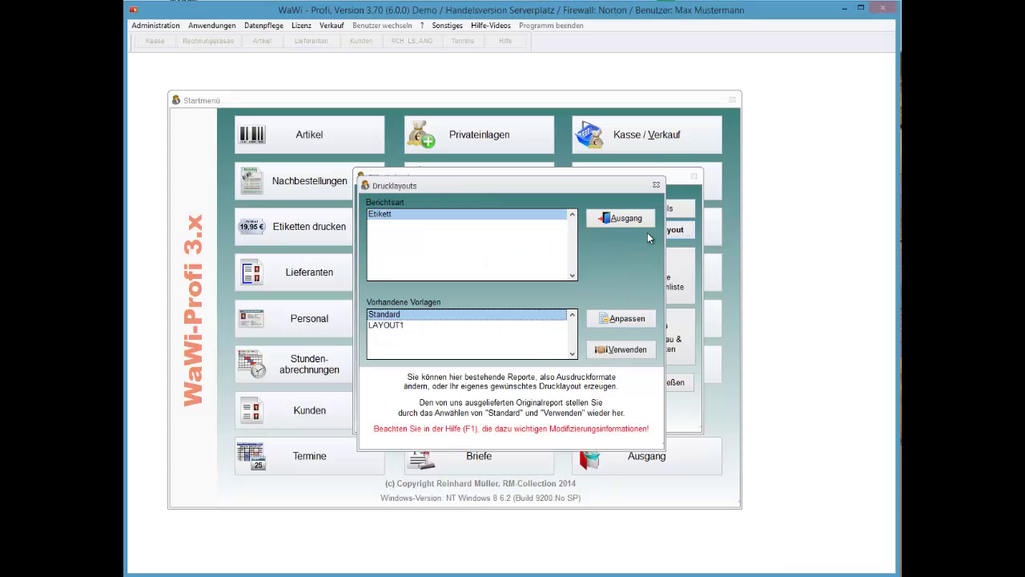
key("Down")
key("Return")
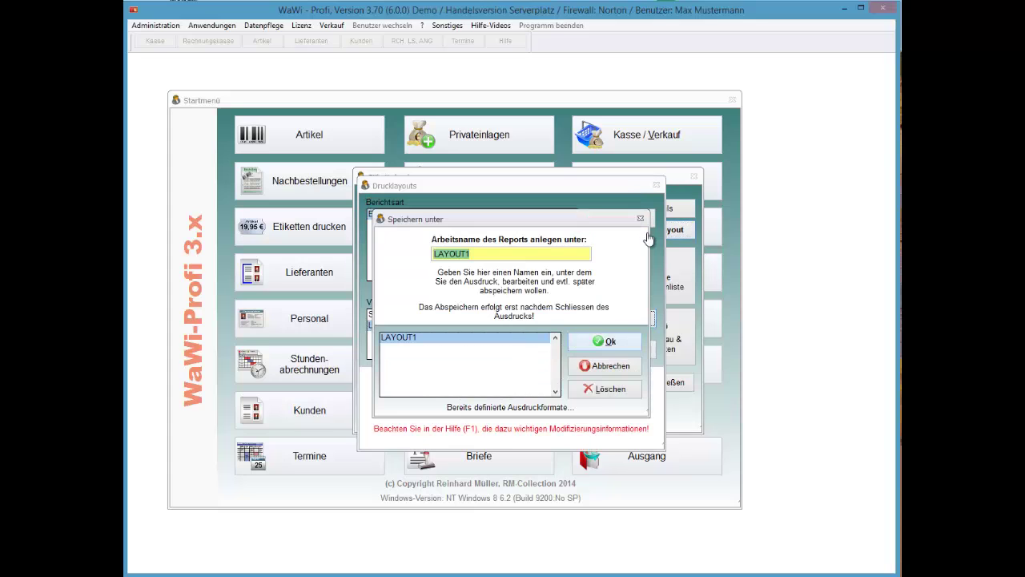
key("Return")
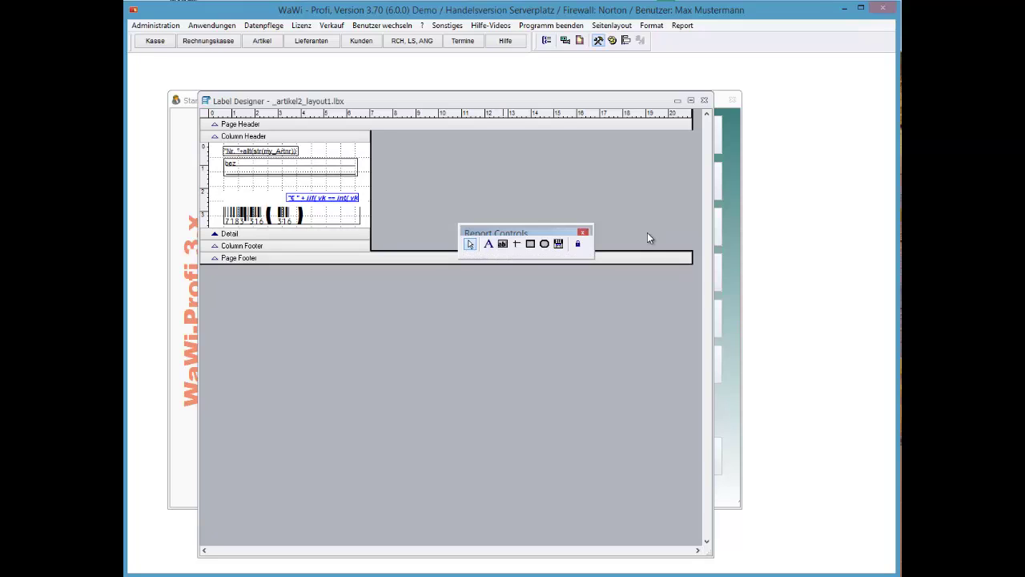
left_click(503, 244)
left_click_drag(231, 178, 269, 190)
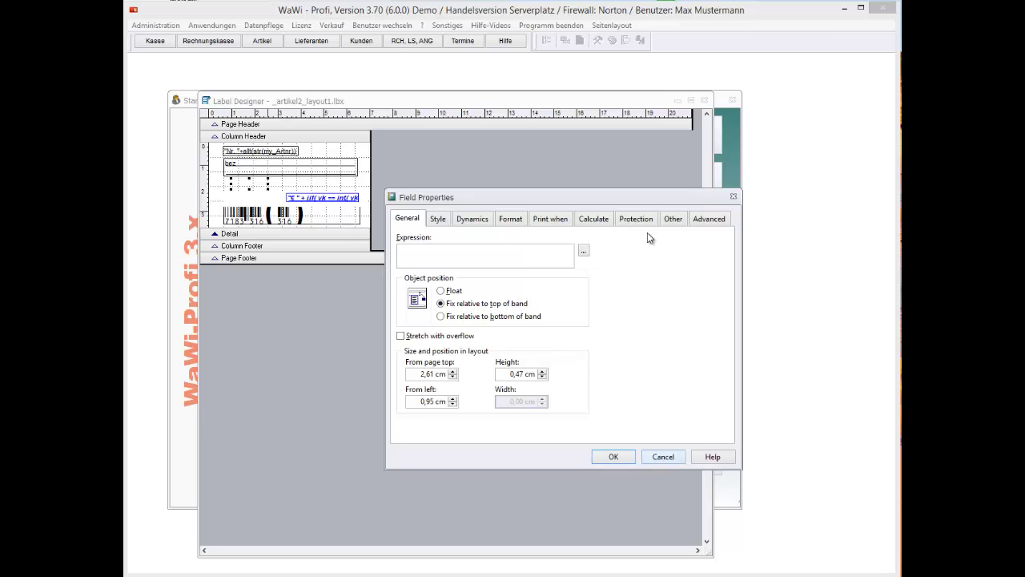
key("Escape")
Insert a field control with the expression "Länge " + alltrim(lange) into the label layout.
key("alt+r")
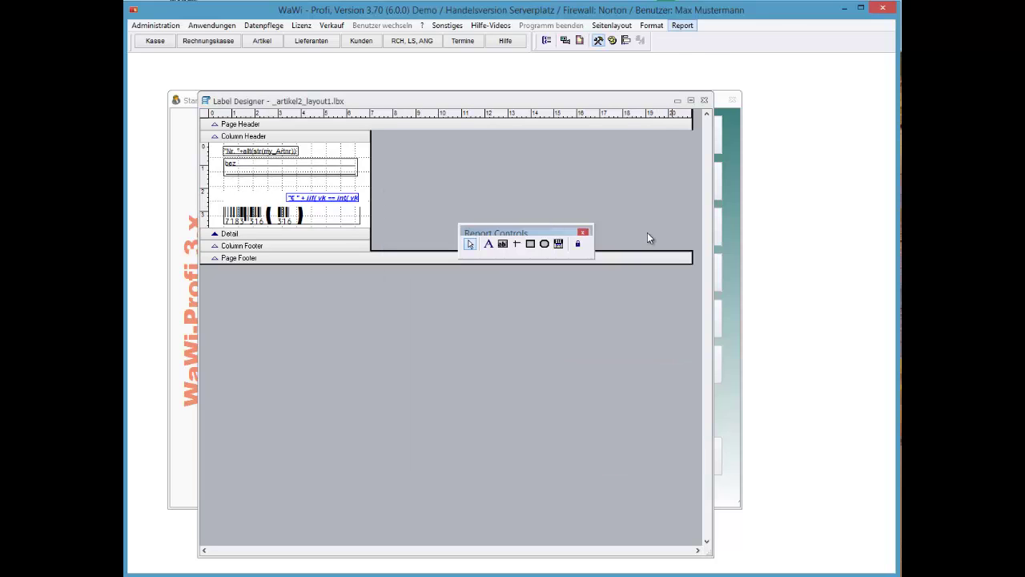
mouse_move(704, 176)
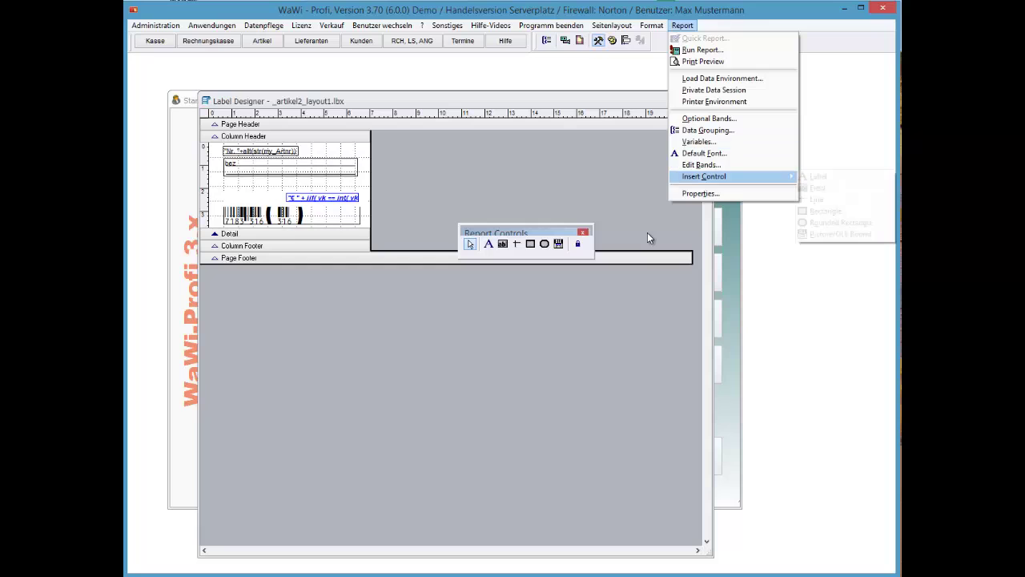
key("Up")
key("Up")
key("Return")
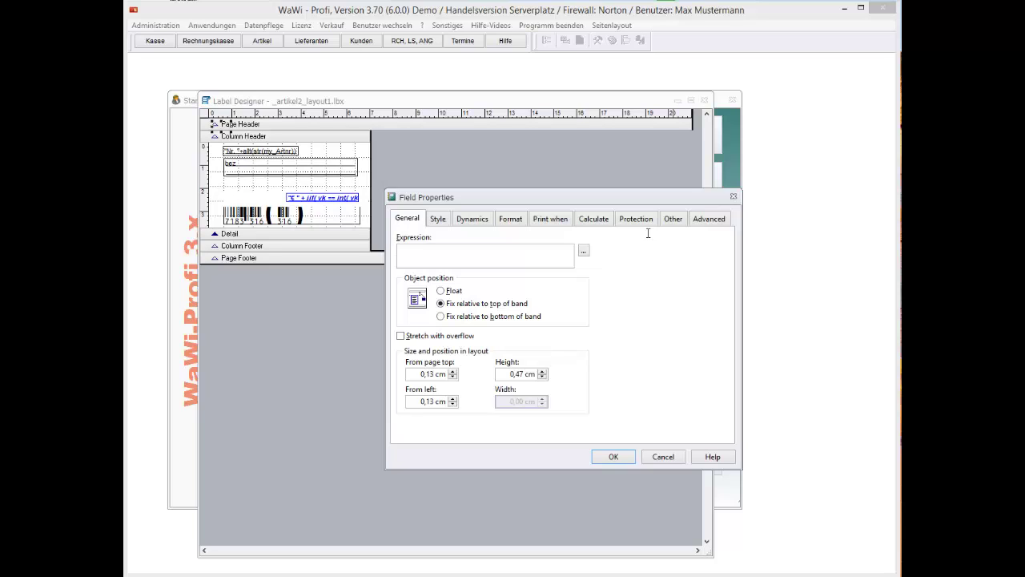
type("Länge \" + alltrim(länge)")
type("lange")
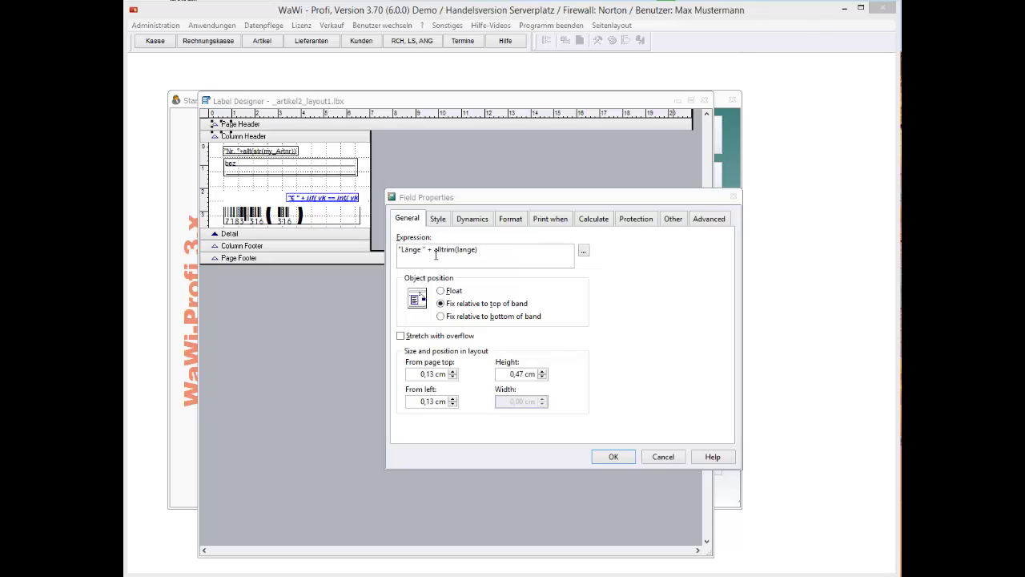
left_click(563, 218)
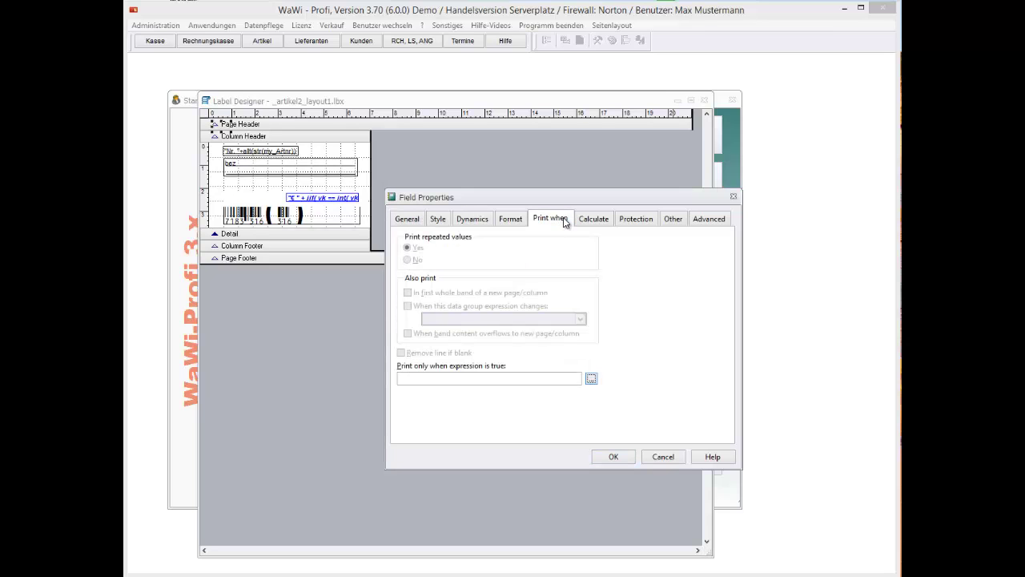
key("Escape")
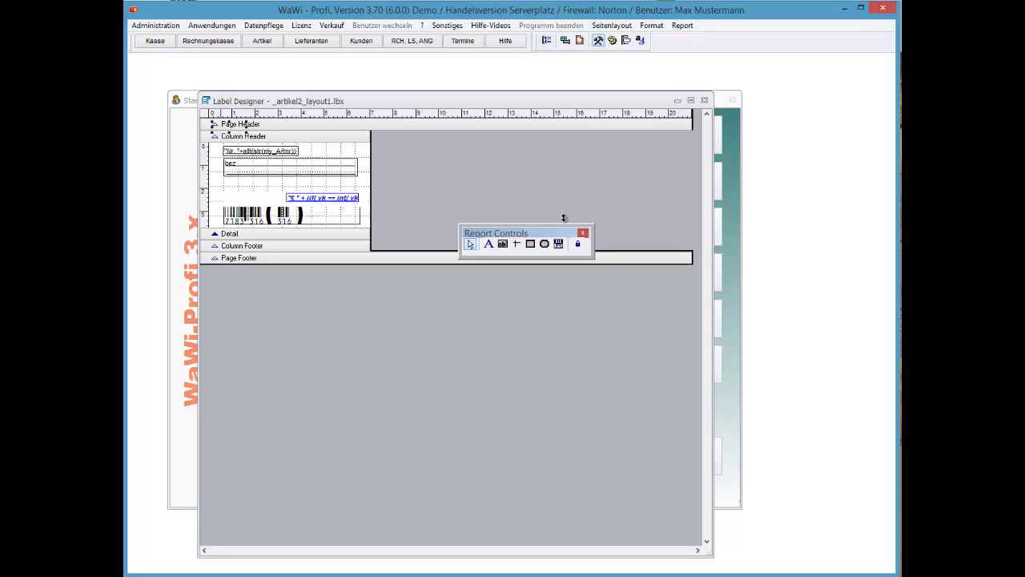
Move the new length field directly beneath the bez field and widen it to the bez field's width.
left_click_drag(246, 124, 245, 182)
key("Up")
key("Right")
key("Right")
key("Right")
key("Right")
key("Right")
key("Right")
key("Right")
key("Right")
key("shift+Right")
key("shift+Right")
key("shift+Right")
key("shift+Right")
key("shift+Right")
key("shift+Right")
key("shift+Right")
key("shift+Right")
key("shift+Right")
key("shift+Right")
key("shift+Right")
key("shift+Right")
key("shift+Right")
key("shift+Right")
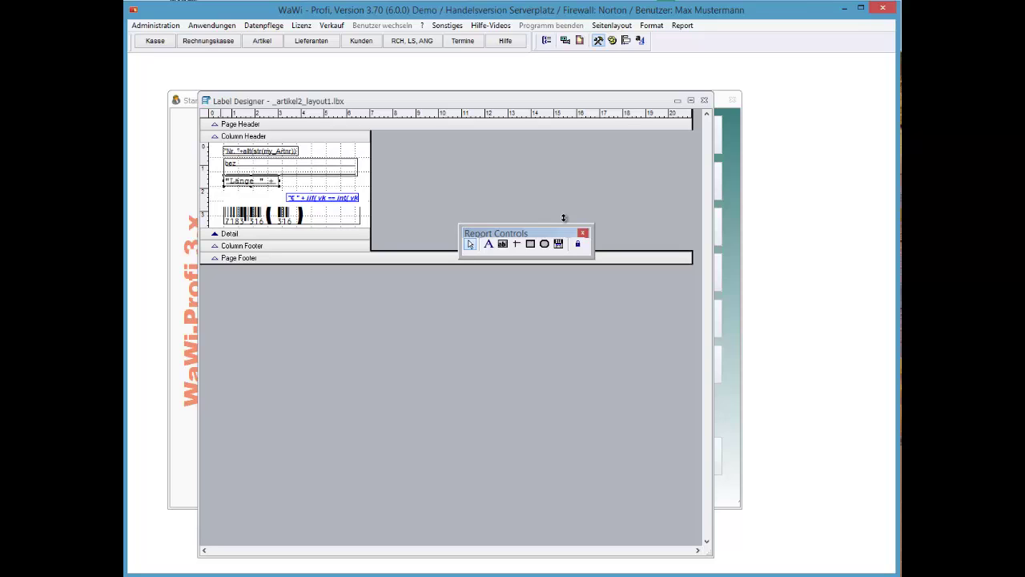
type("alltrim(lange)")
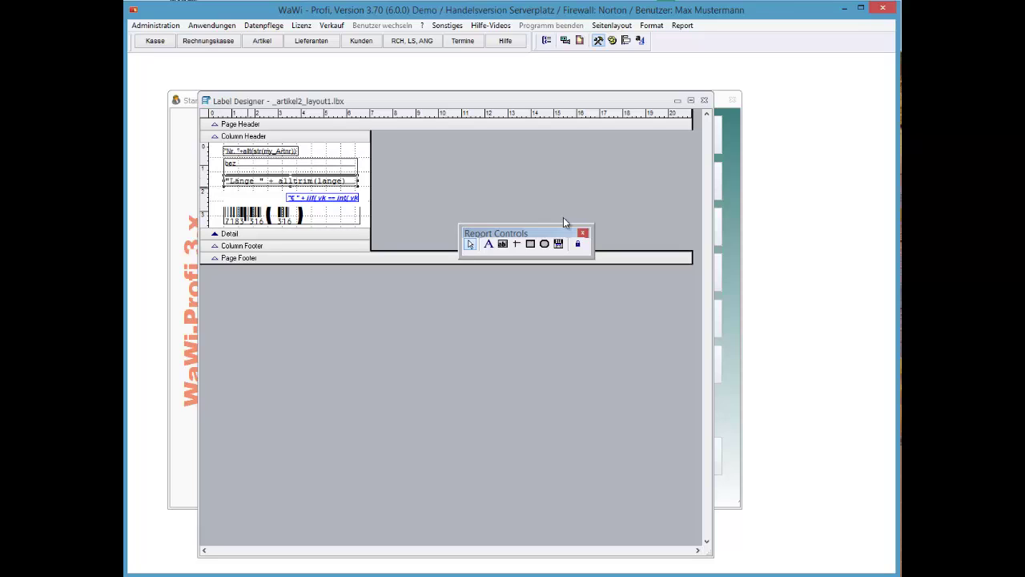
Replace the length field with a new field control using the expression MakeReturn_Textilangaben("Ettis").
key("Delete")
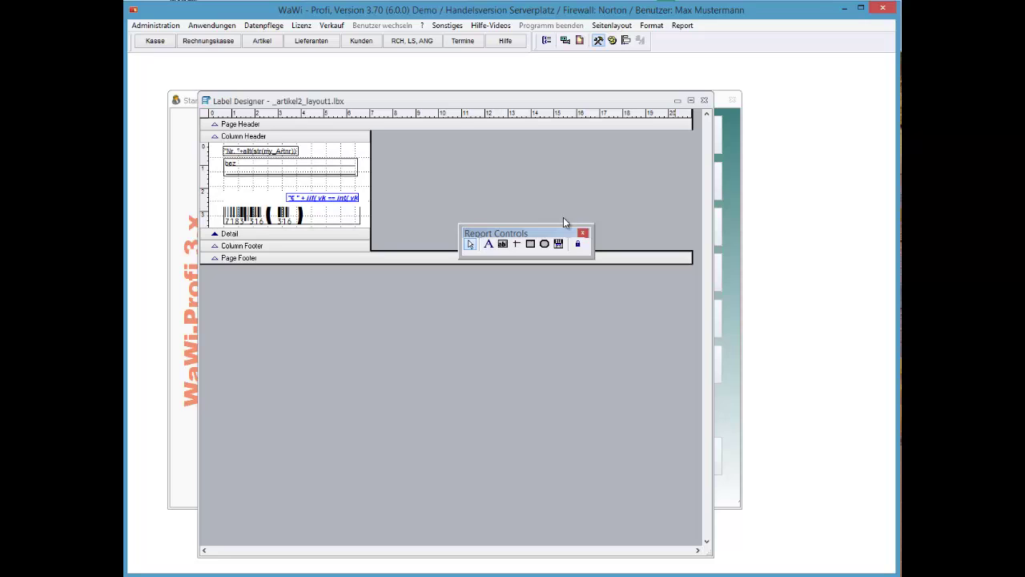
left_click(683, 25)
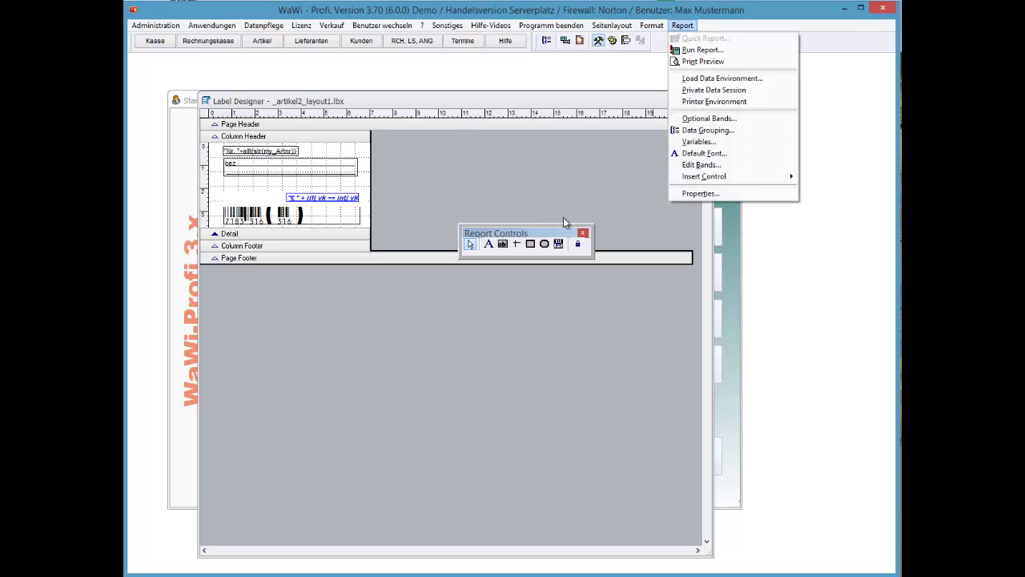
mouse_move(704, 177)
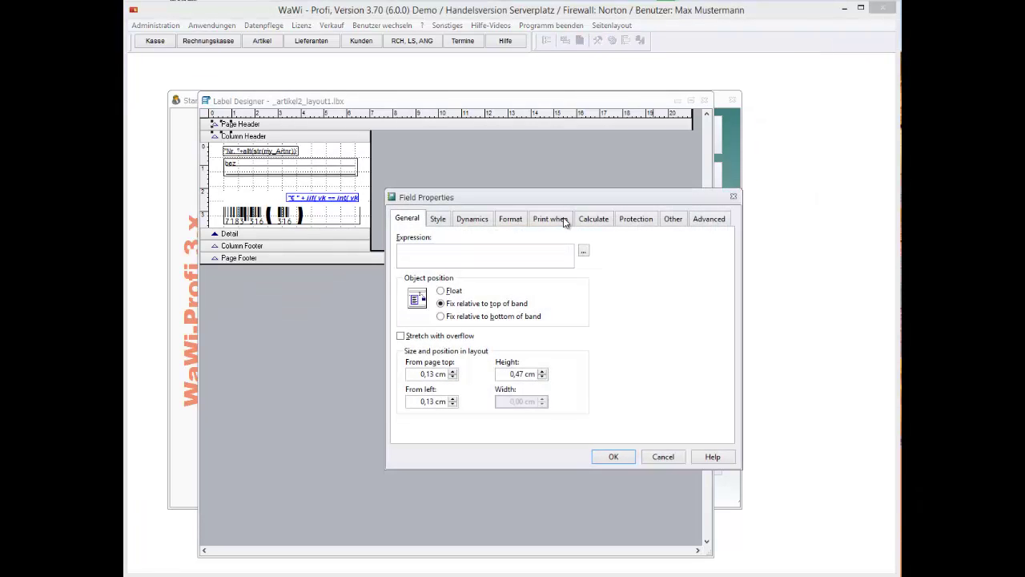
type("MakeReturn_Textilangaben")
type(")\"\"€tti")
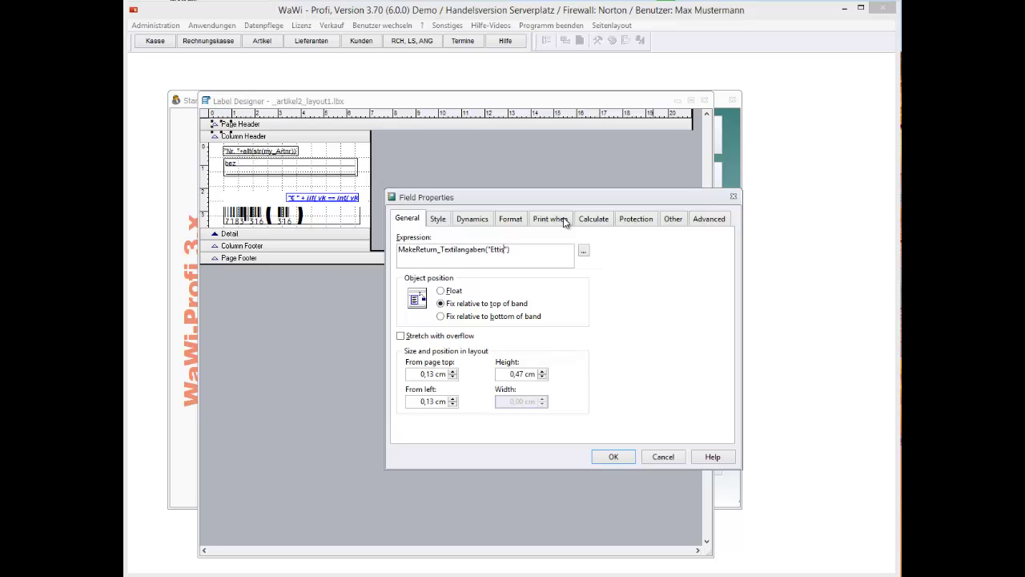
Restrict printing of the field to the condition !empty(MakeReturn_Textilangaben("Ettis")), reusing the copied expression, and confirm its properties.
key("ctrl+a")
key("ctrl+c")
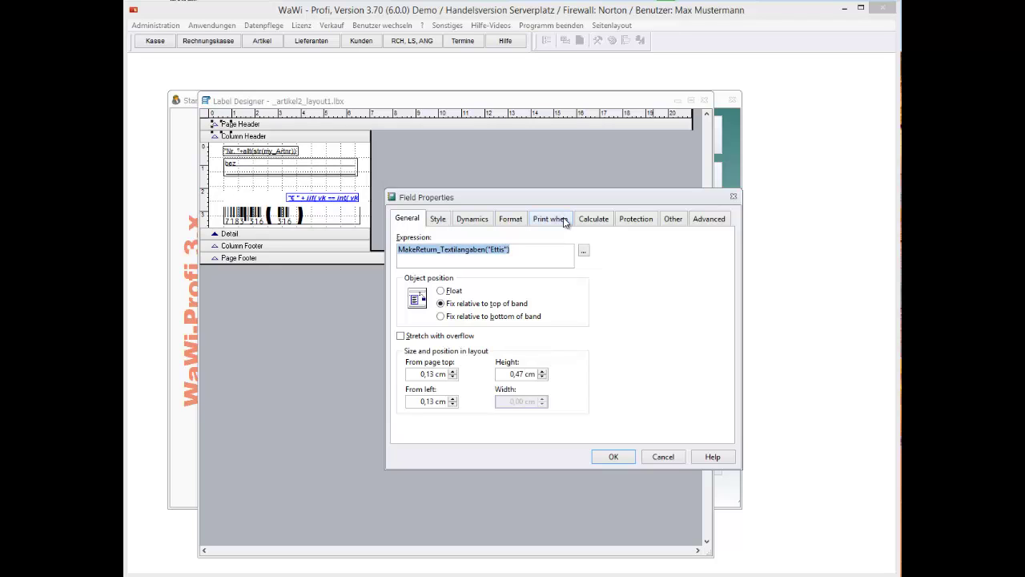
left_click(564, 222)
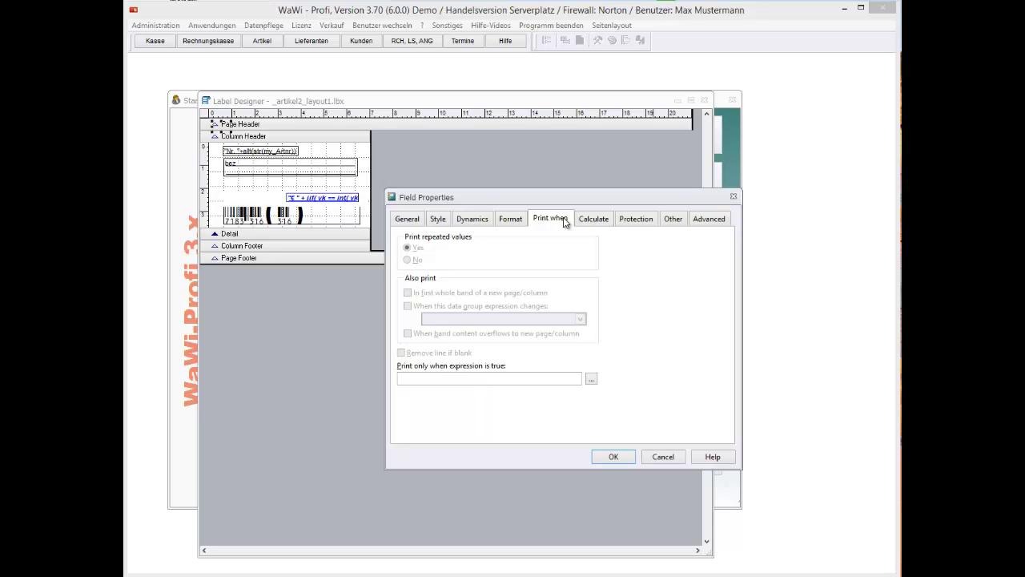
type("len")
type("pty()")
key("ctrl+v")
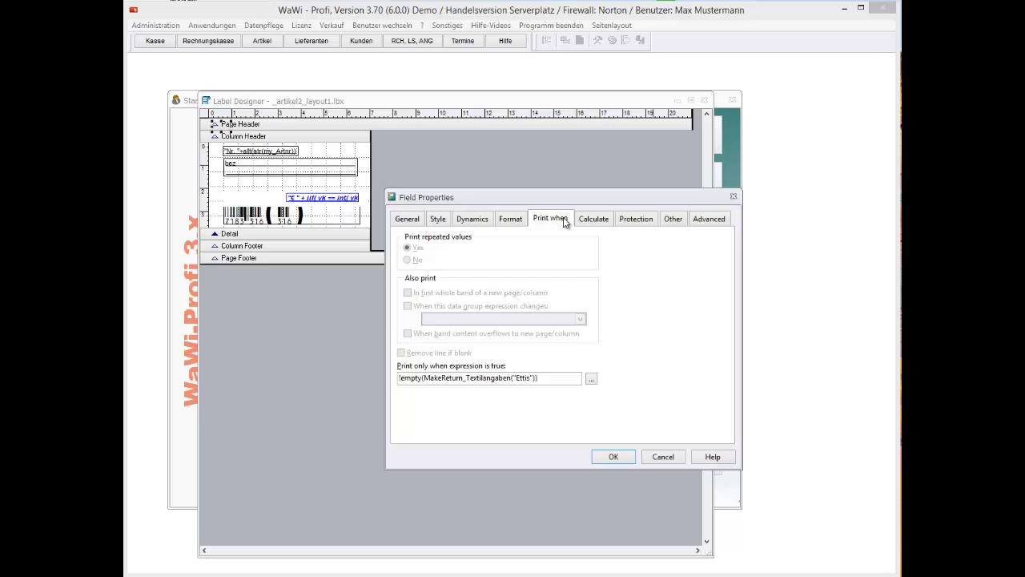
key("Return")
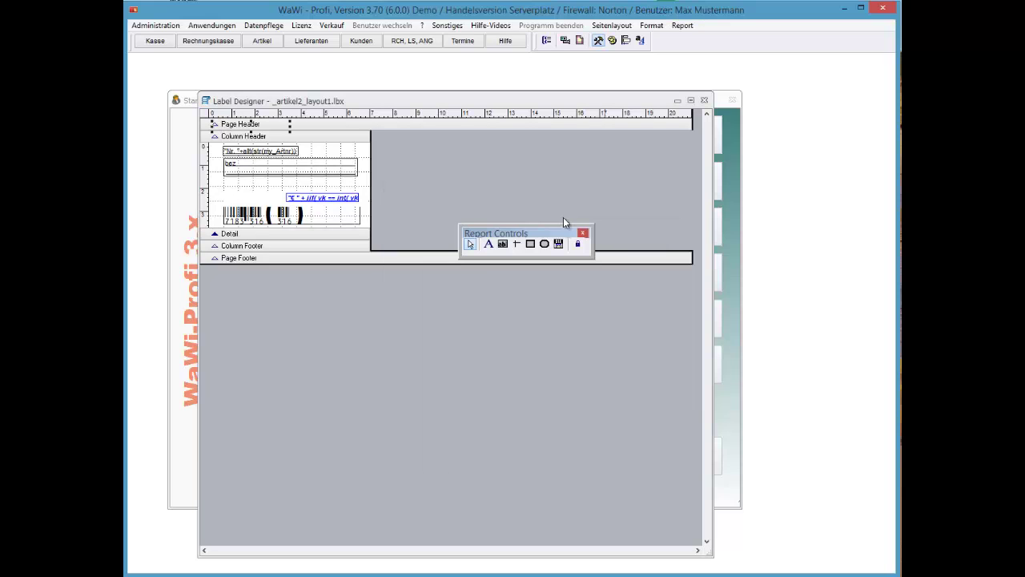
Move the MakeReturn_Textilangaben field from the page header into the label, beneath the bez field.
key("Down")
key("Down")
key("Down")
key("Down")
key("Down")
key("Down")
key("Down")
key("Down")
key("Down")
key("Down")
key("Down")
key("Down")
key("Down")
key("Down")
key("Down")
key("Down")
key("Down")
key("Down")
key("Down")
key("Down")
key("Down")
key("Down")
key("Down")
key("Down")
key("Down")
key("Down")
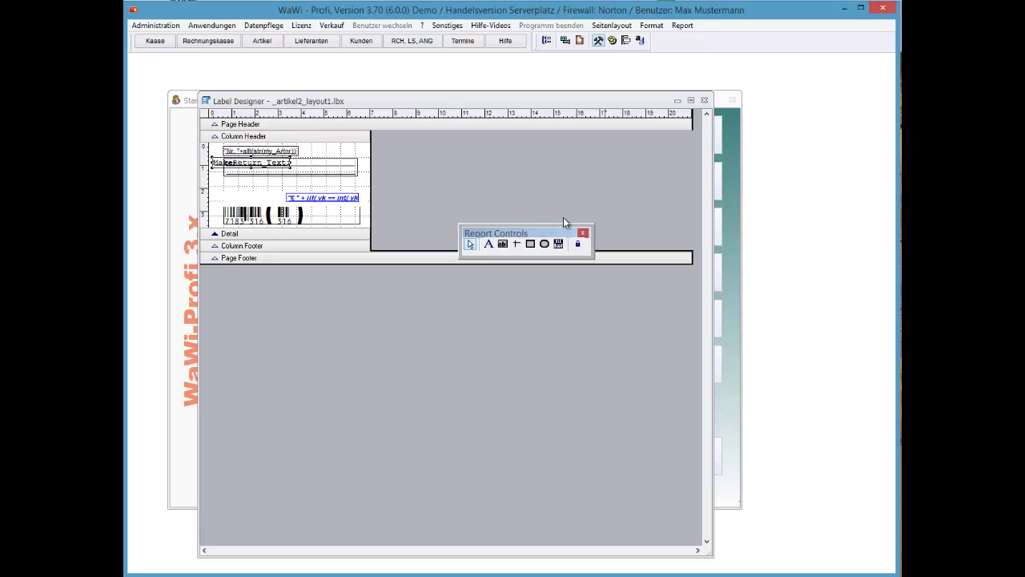
key("Down")
key("Down")
key("Down")
key("Down")
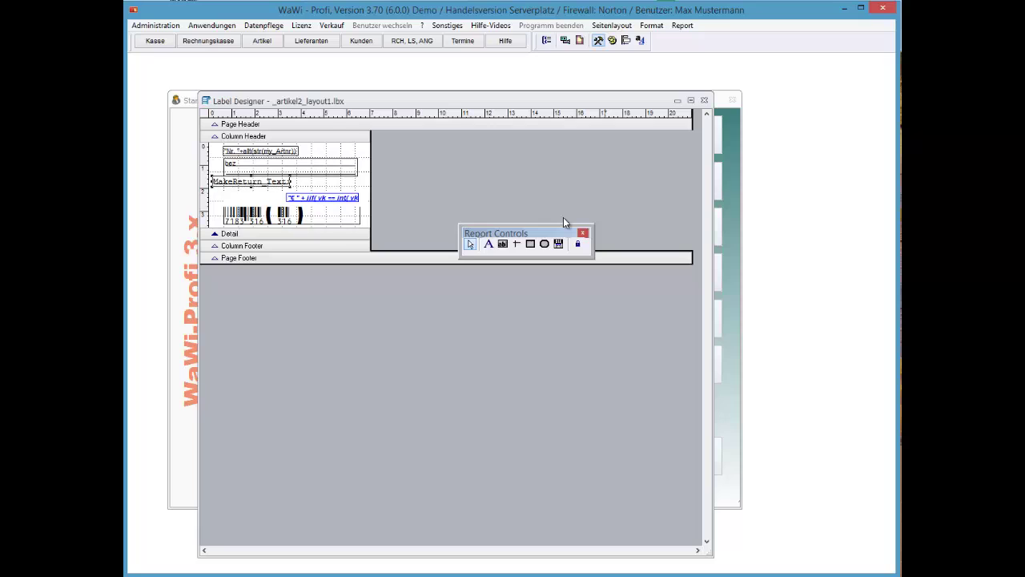
key("Right")
key("Right")
key("Right")
key("Right")
key("Right")
key("Right")
key("Right")
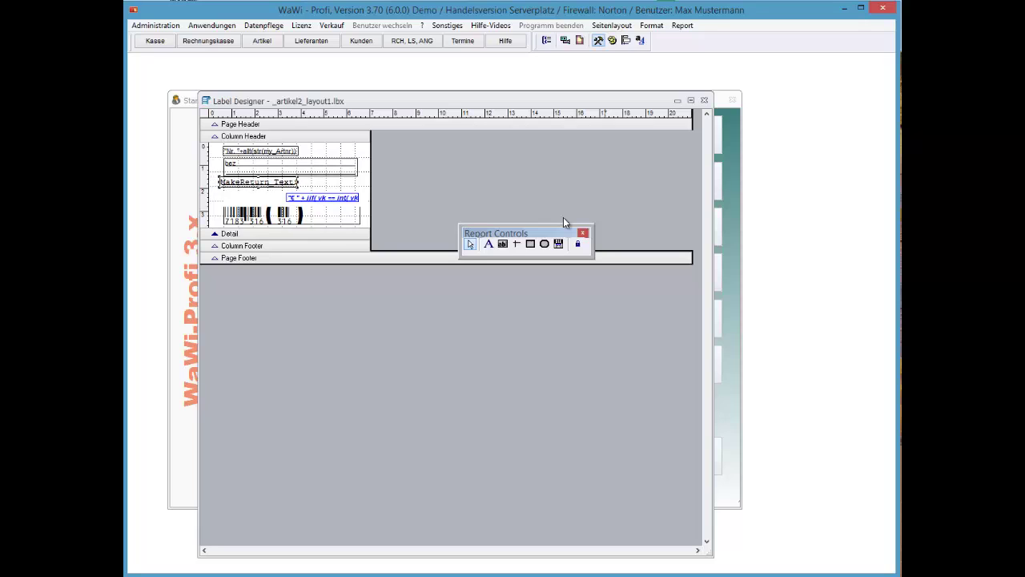
Widen the MakeReturn_Textilangaben field to about 5.8 cm so it spans the bez field's width.
key("shift+Right")
key("shift+Right")
key("shift+Right")
key("shift+Right")
key("shift+Right")
key("shift+Right")
key("shift+Right")
key("shift+Right")
key("shift+Right")
key("shift+Right")
key("shift+Right")
key("shift+Right")
key("shift+Right")
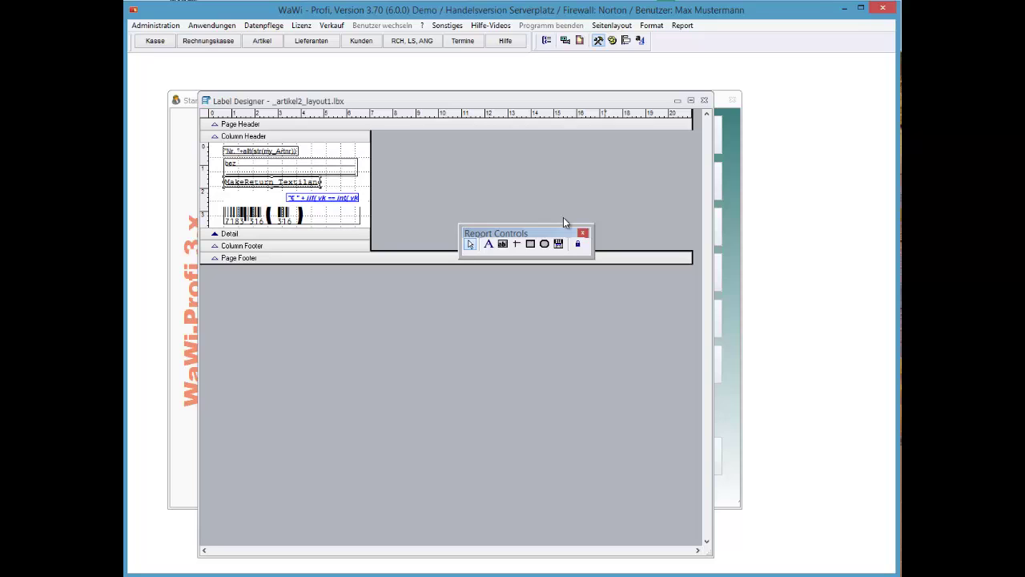
key("shift+Right")
key("shift+Right")
key("shift+Right")
key("shift+Right")
Set the MakeReturn_Textilangaben field's font to Arial, Standard, size 9, and confirm its properties.
key("Return")
key("ctrl+Tab")
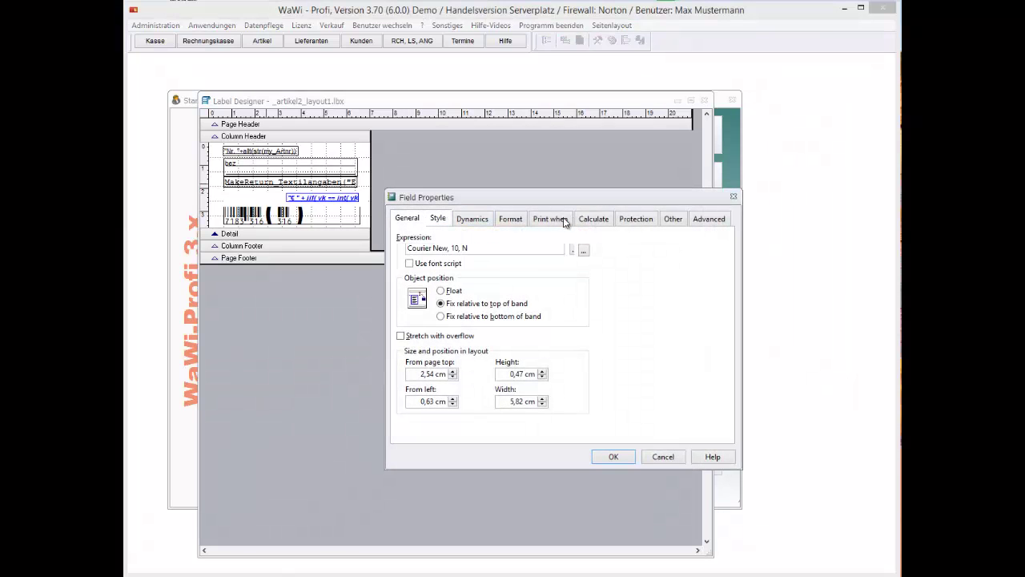
left_click(575, 249)
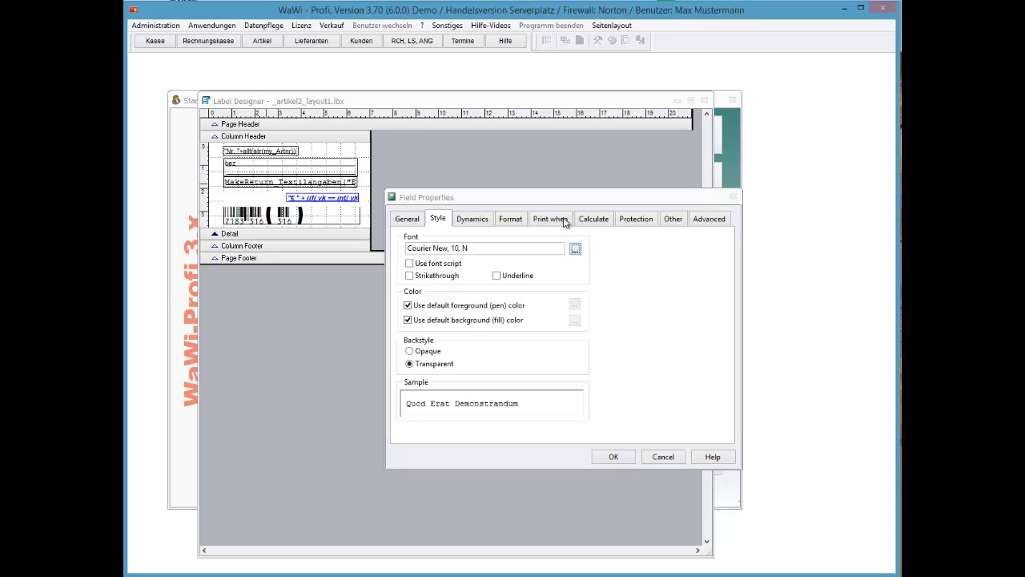
key("Down")
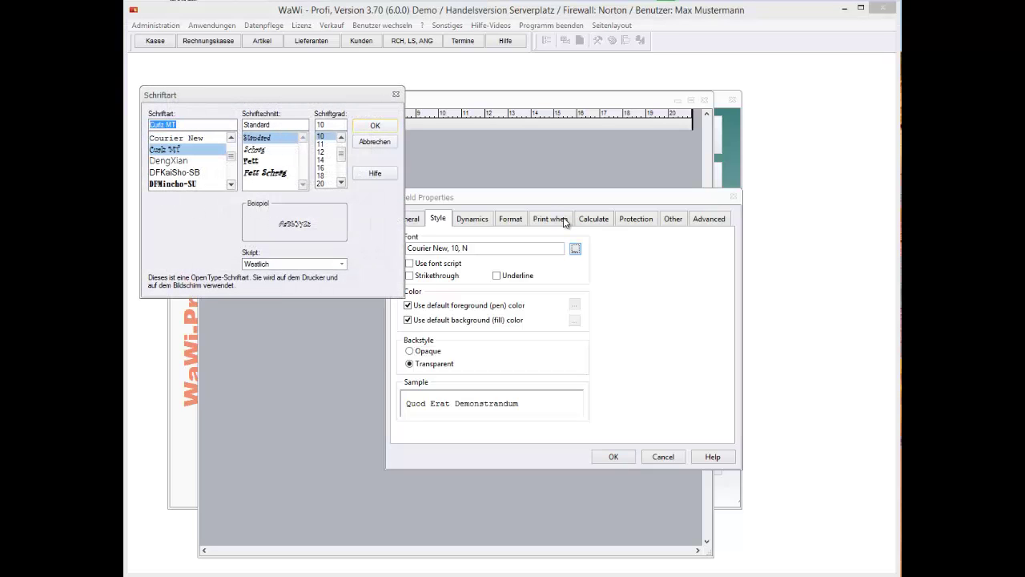
left_click_drag(231, 156, 231, 148)
left_click(184, 149)
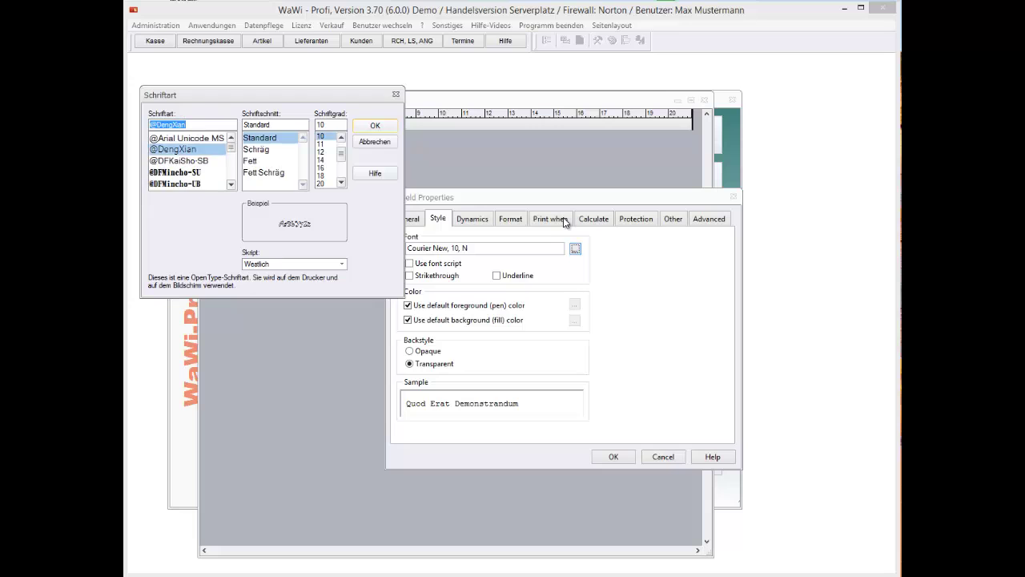
type("arial")
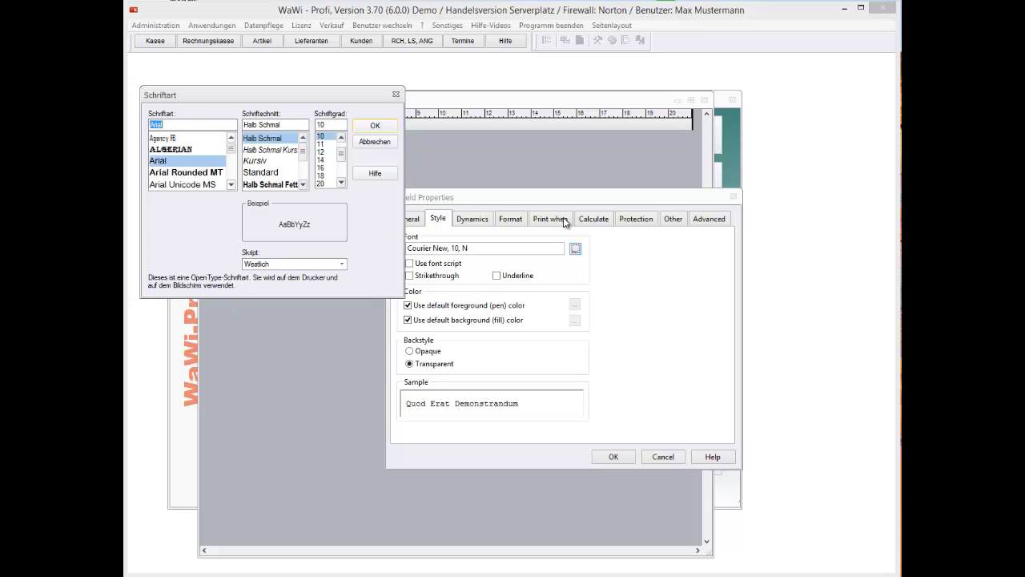
key("Tab")
key("Tab")
type("9")
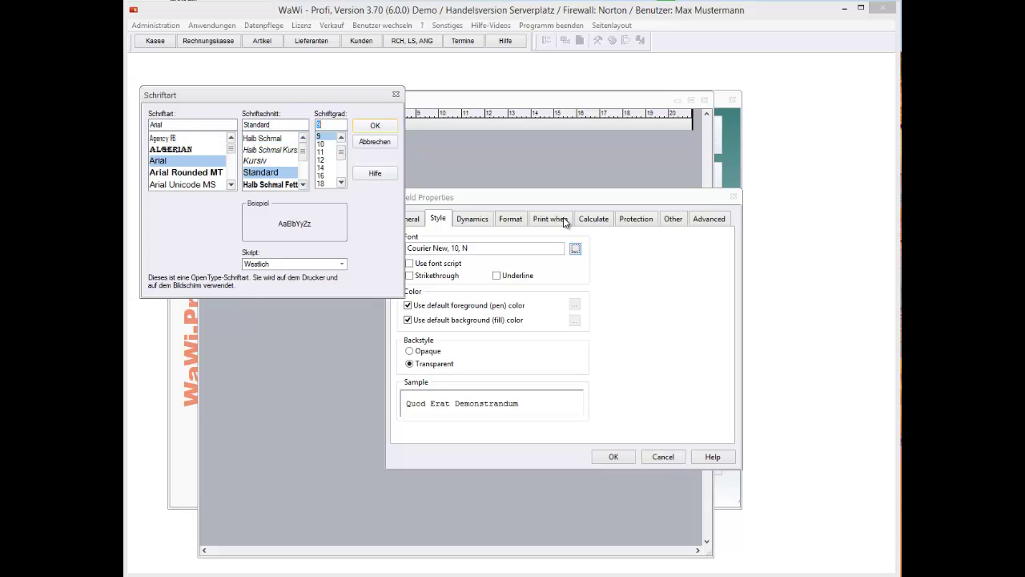
key("Return")
key("Return")
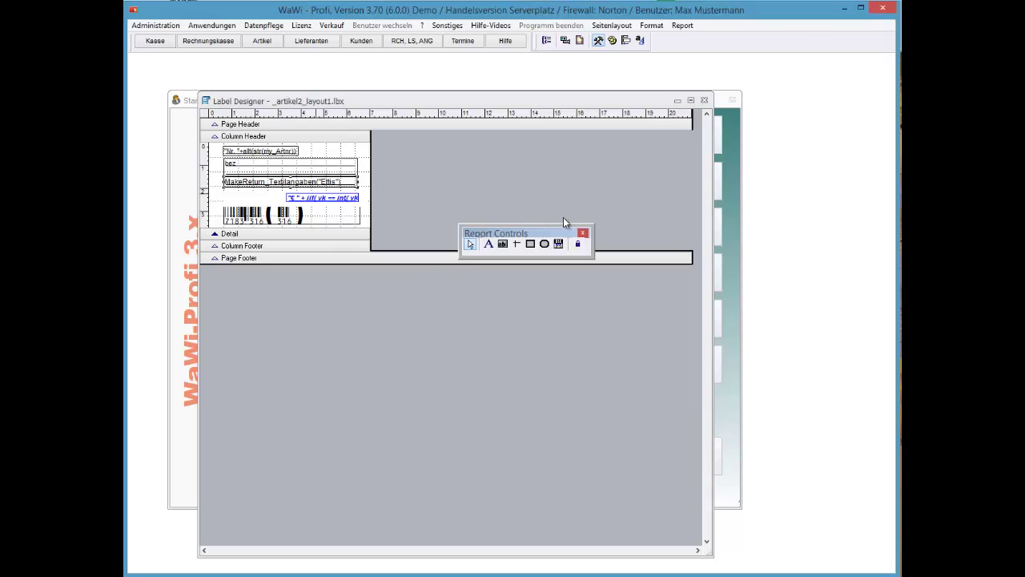
Reduce the MakeReturn_Textilangaben field's height slightly and nudge it down a little beneath the bez field.
key("shift+Up")
key("Down")
key("Down")
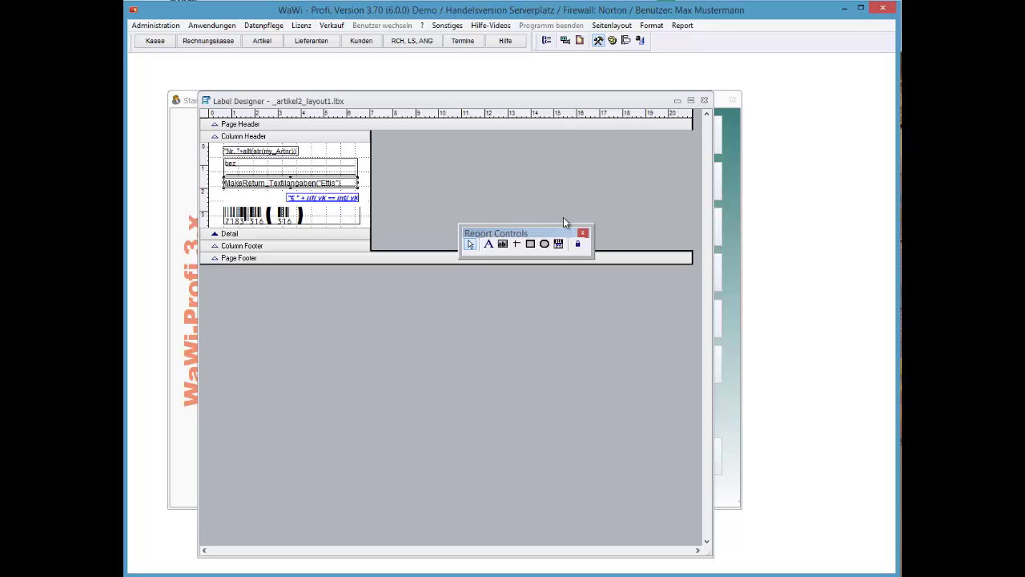
Save and close the label design, and adopt LAYOUT1 as the label layout for future use.
key("ctrl+F4")
key("Return")
key("Escape")
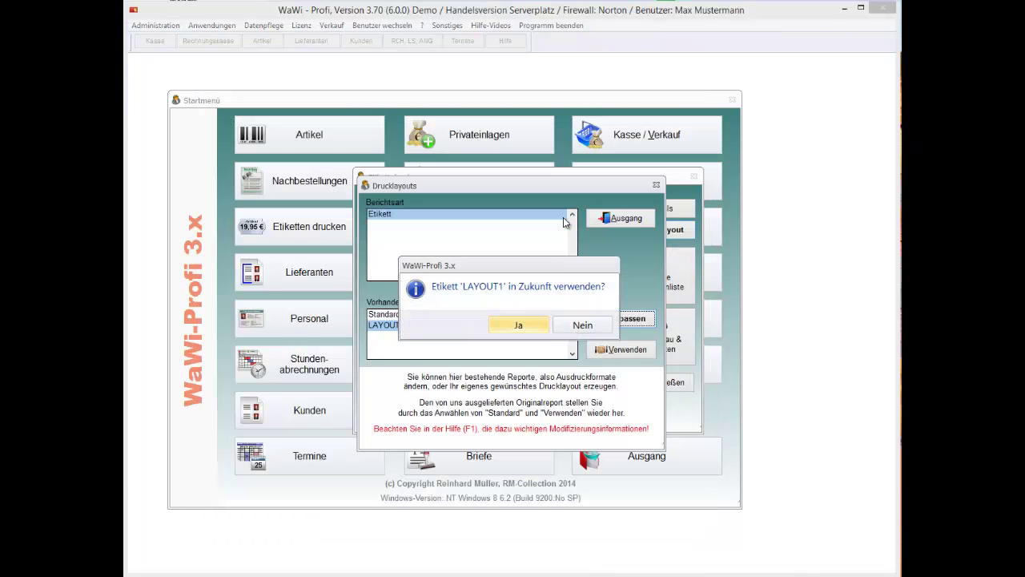
key("Return")
key("Escape")
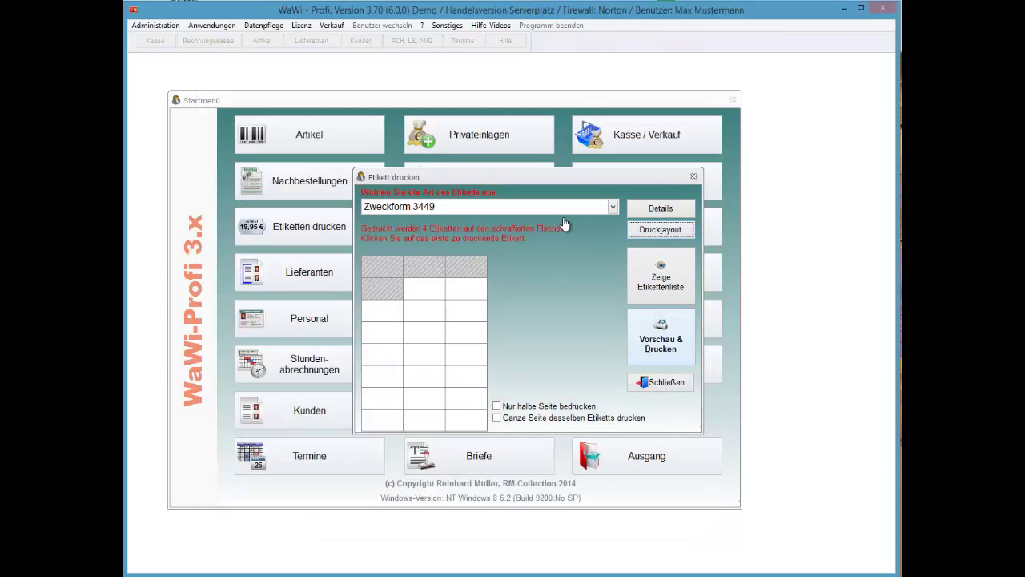
Preview the Zweckform 3449 labels, enlarge them to check the textile details line, and close the preview.
key("Return")
key("Return")
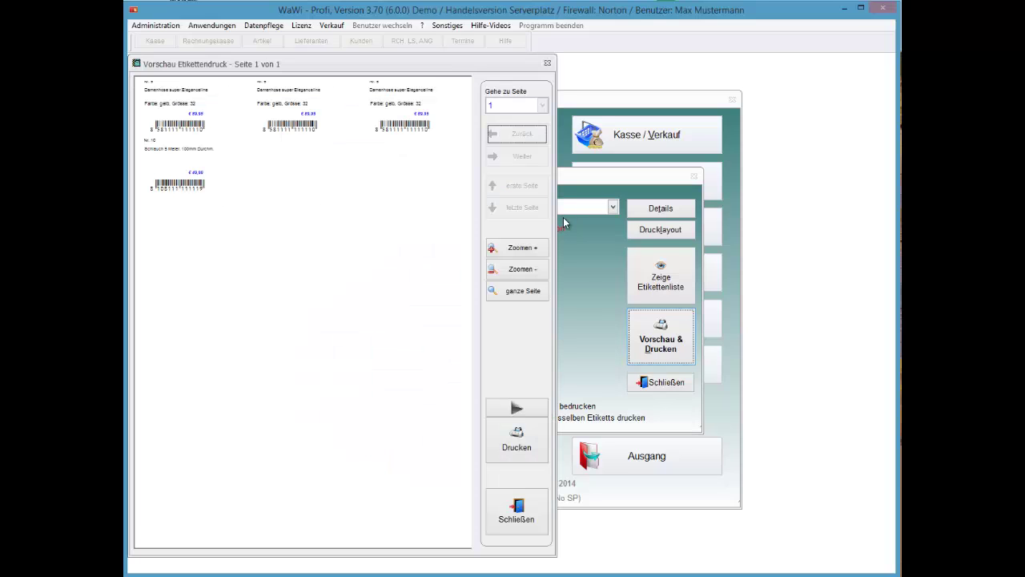
key("Tab")
key("Tab")
key("Tab")
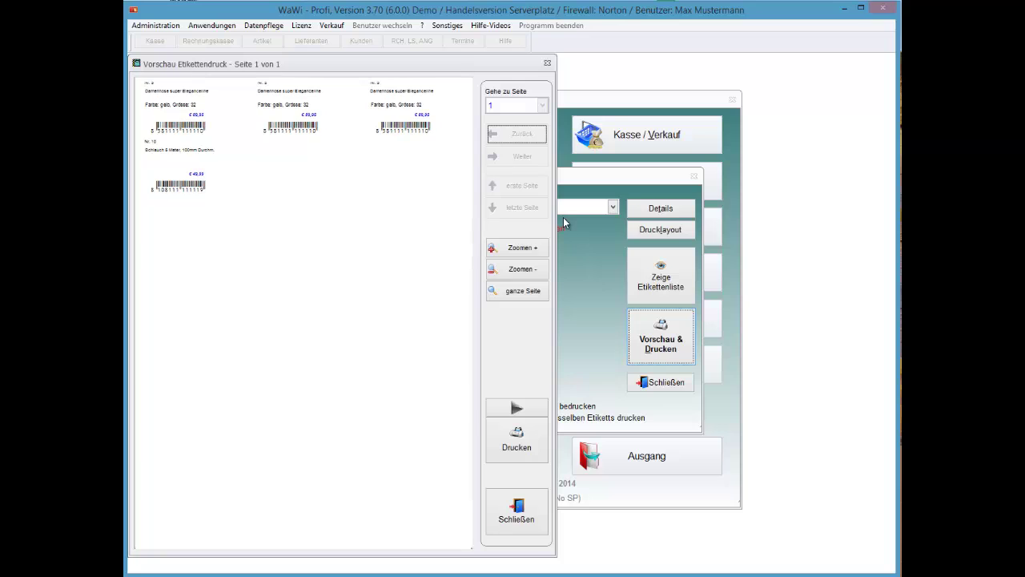
left_click(518, 248)
left_click(517, 248)
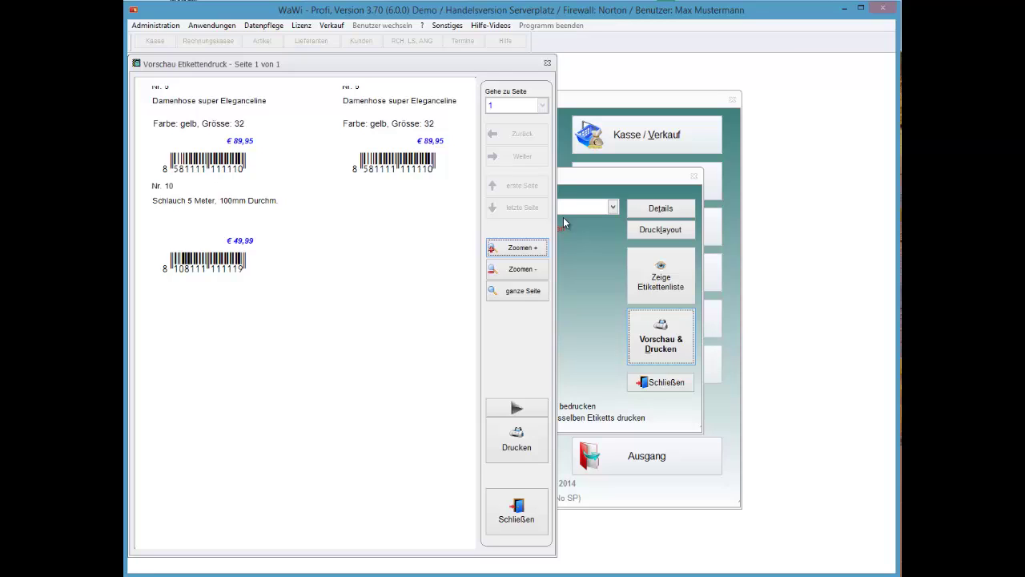
left_click(517, 511)
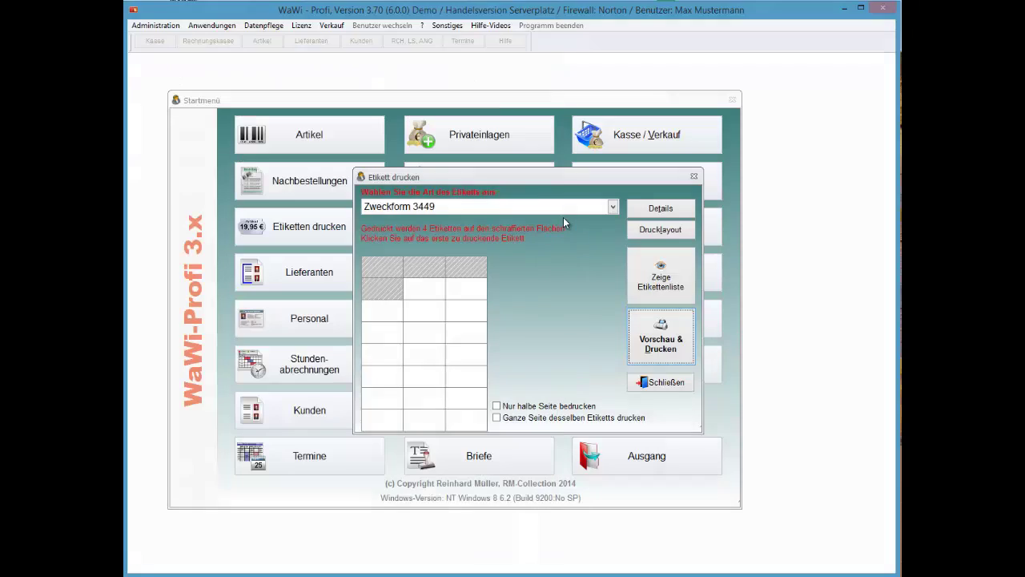
Leave label printing without deleting the labels and open the article Damenhose super Eleganceline in the article master.
left_click(661, 382)
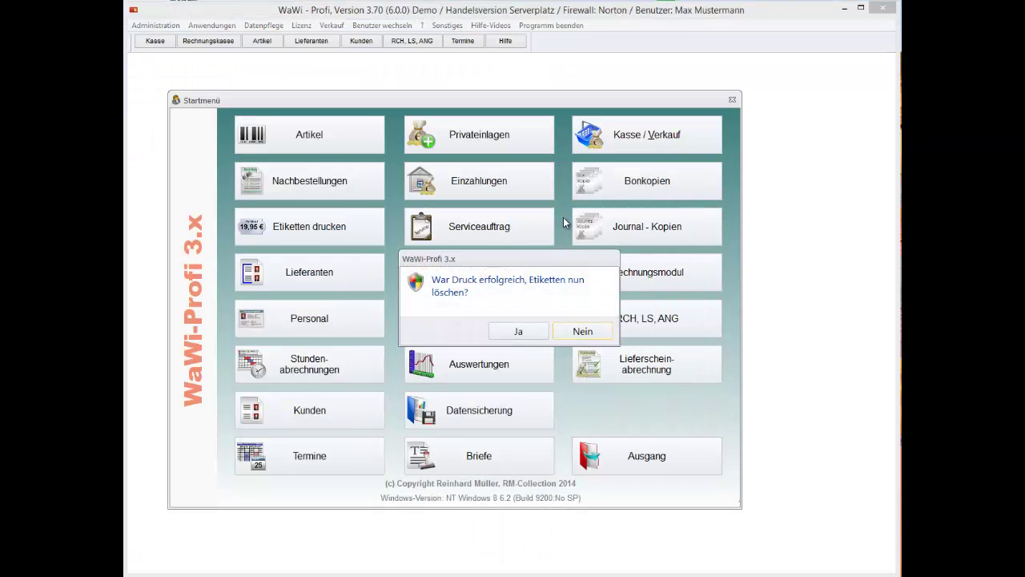
left_click(588, 330)
left_click(309, 135)
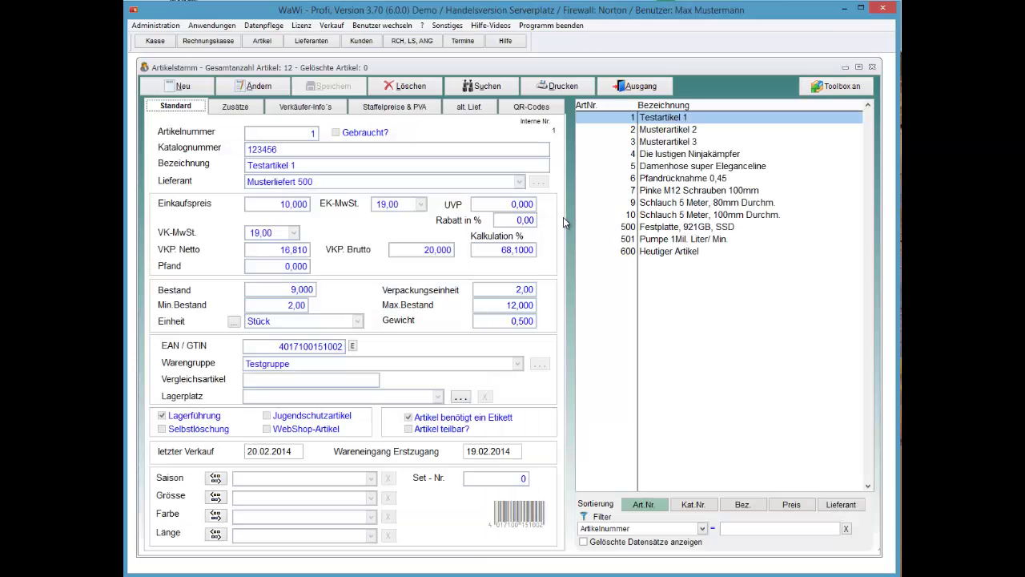
left_click(702, 166)
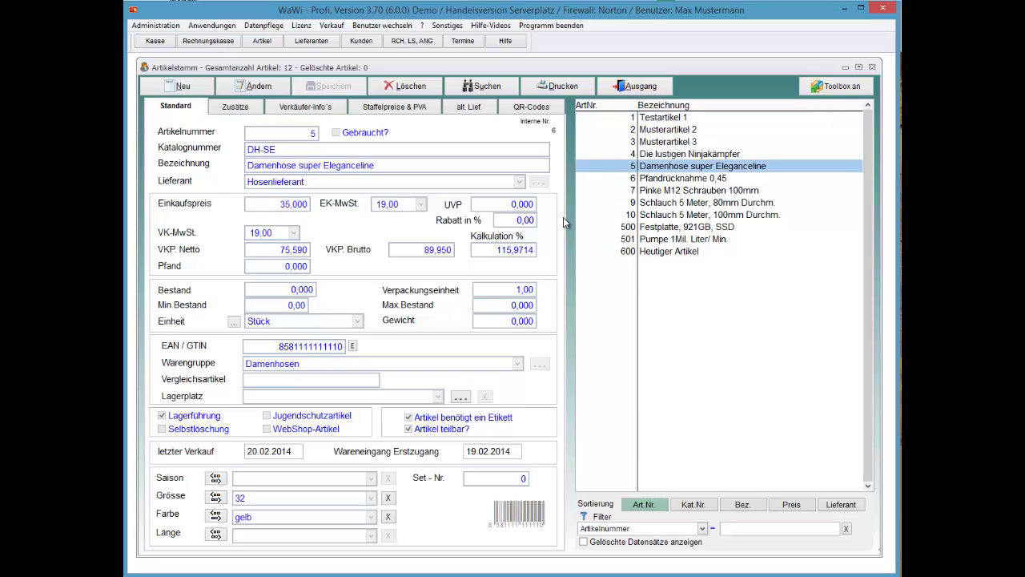
Create and save the length definition "kurz" for the article Damenhose super Eleganceline.
left_click(215, 534)
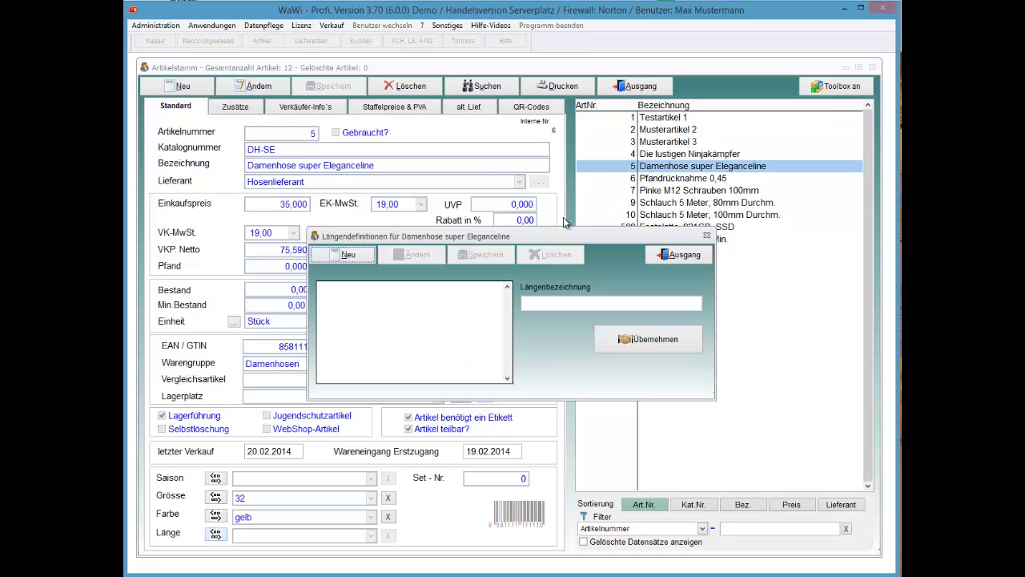
left_click(362, 255)
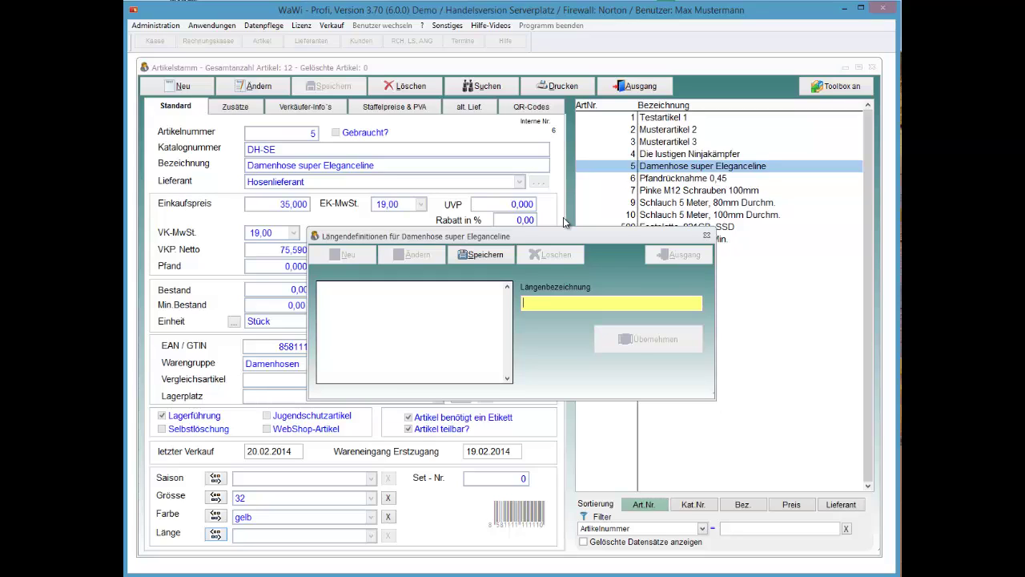
type("lan")
key("BackSpace")
key("BackSpace")
key("BackSpace")
type("kurz")
key("Tab")
key("Return")
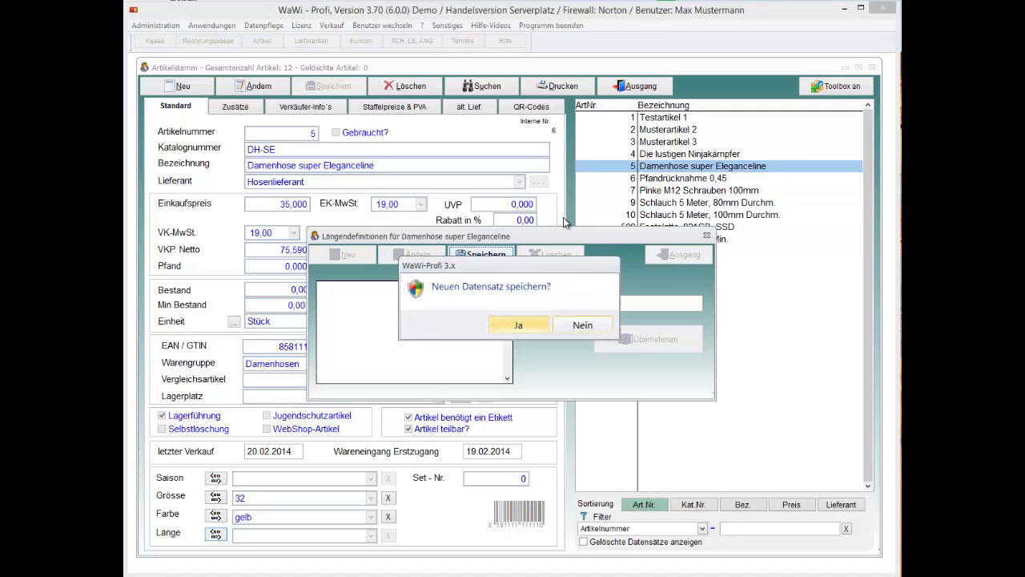
key("Return")
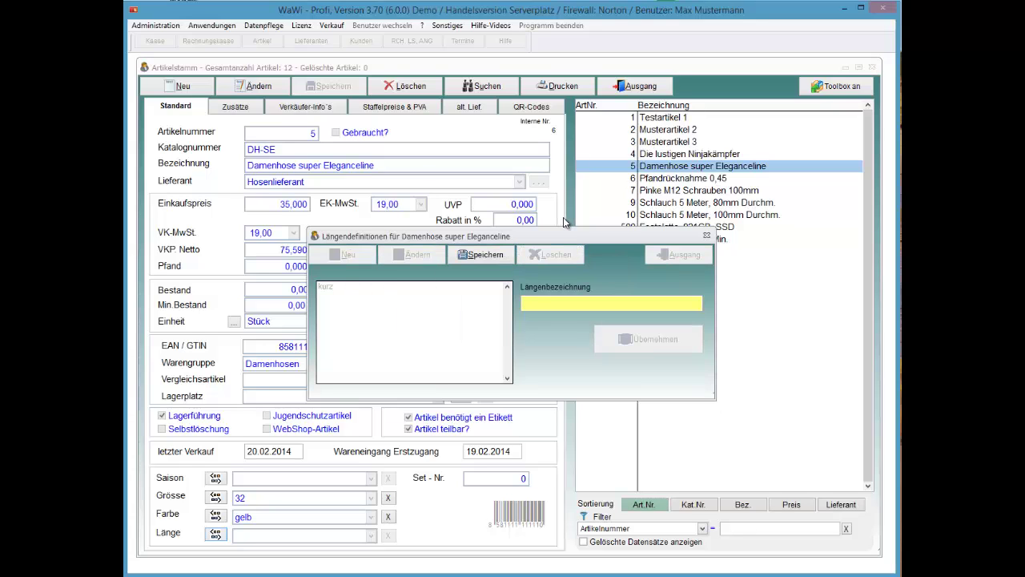
Add and save the further length definitions "mittel" and "lang".
type("mittel")
key("alt+s")
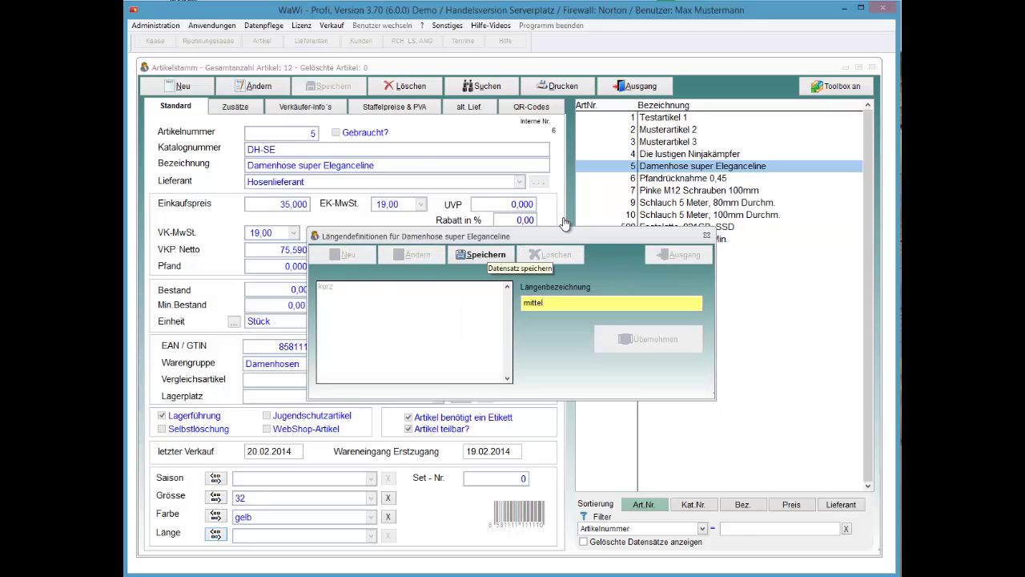
key("Return")
key("alt+n")
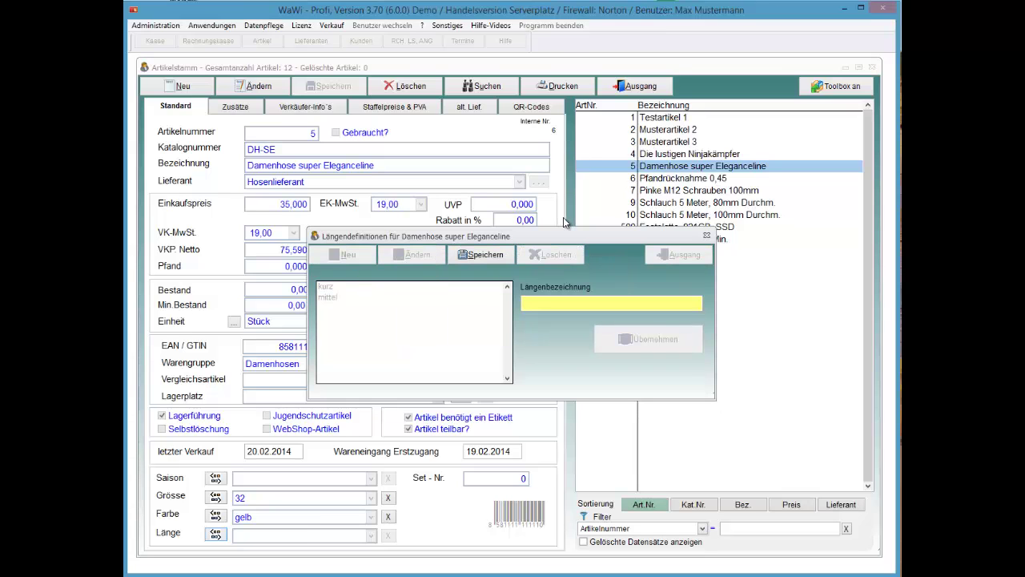
type("lang")
key("alt+s")
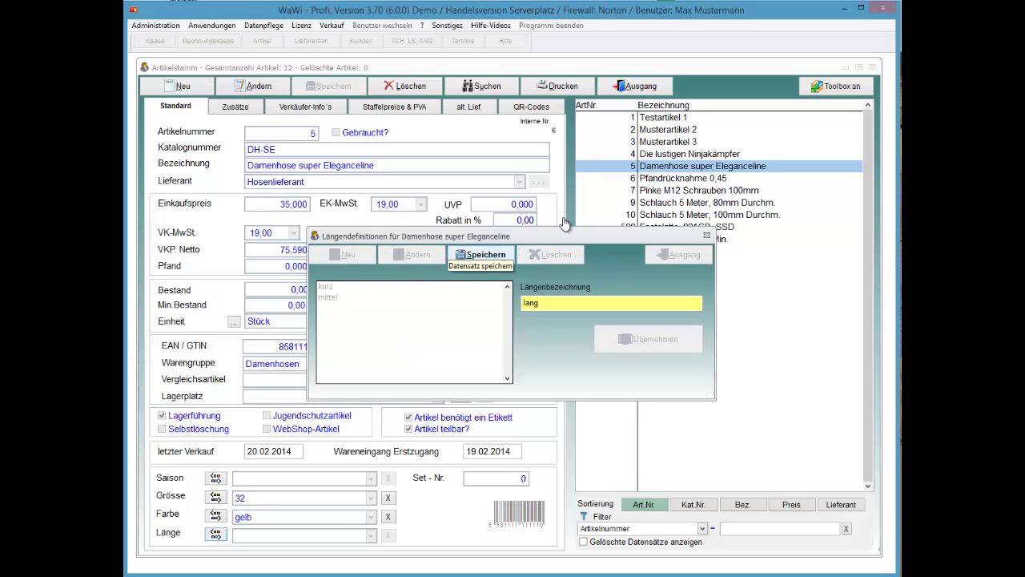
key("Return")
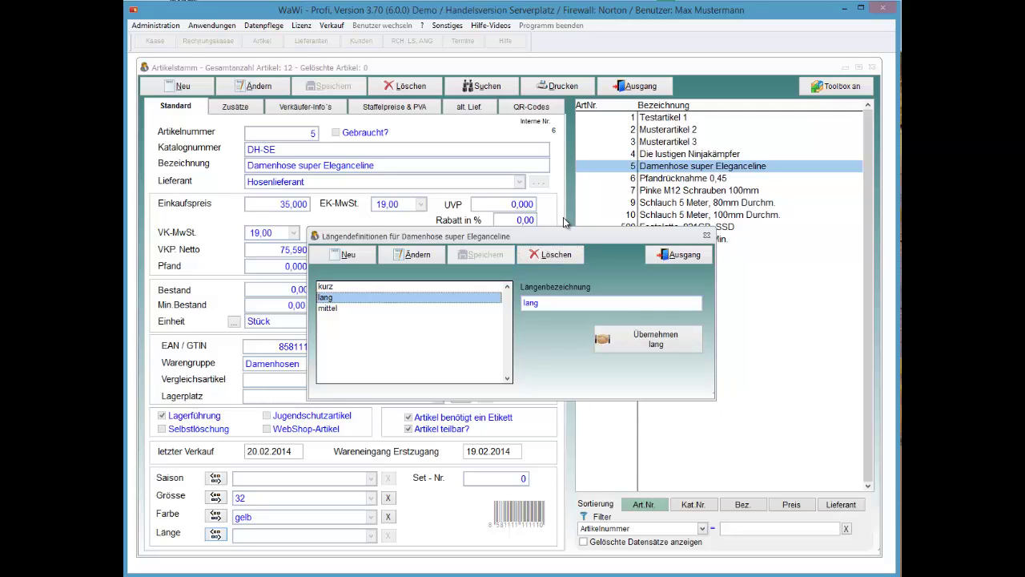
Assign the length "lang" to the article Damenhose super Eleganceline and save the record.
key("Return")
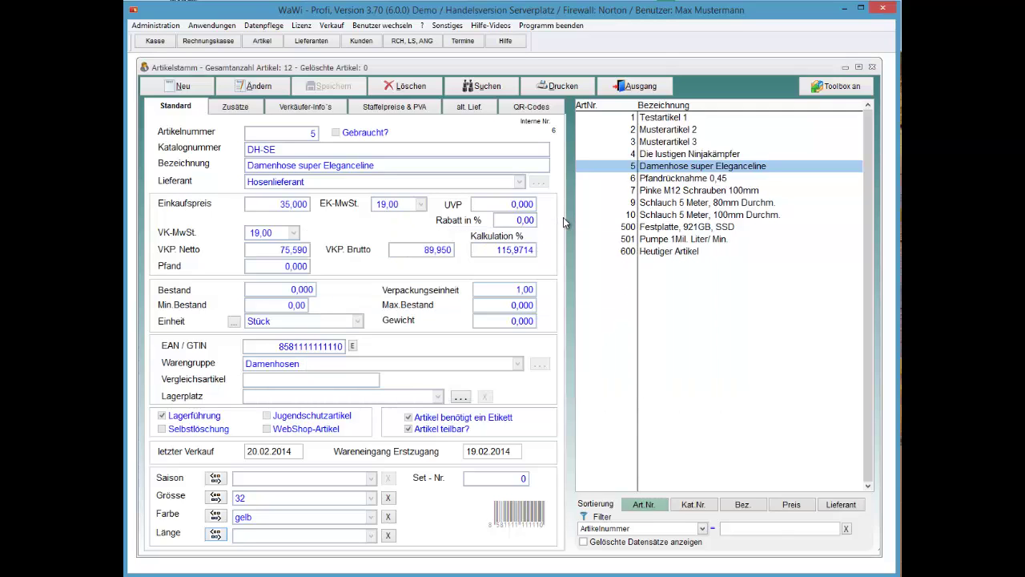
key("Down")
key("Up")
key("alt+adiaeresis")
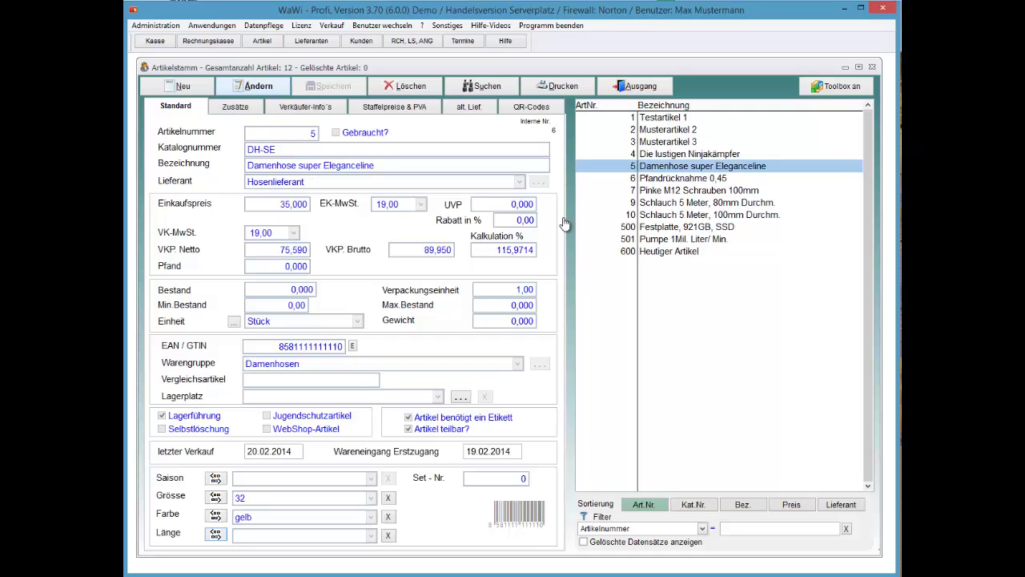
left_click(371, 536)
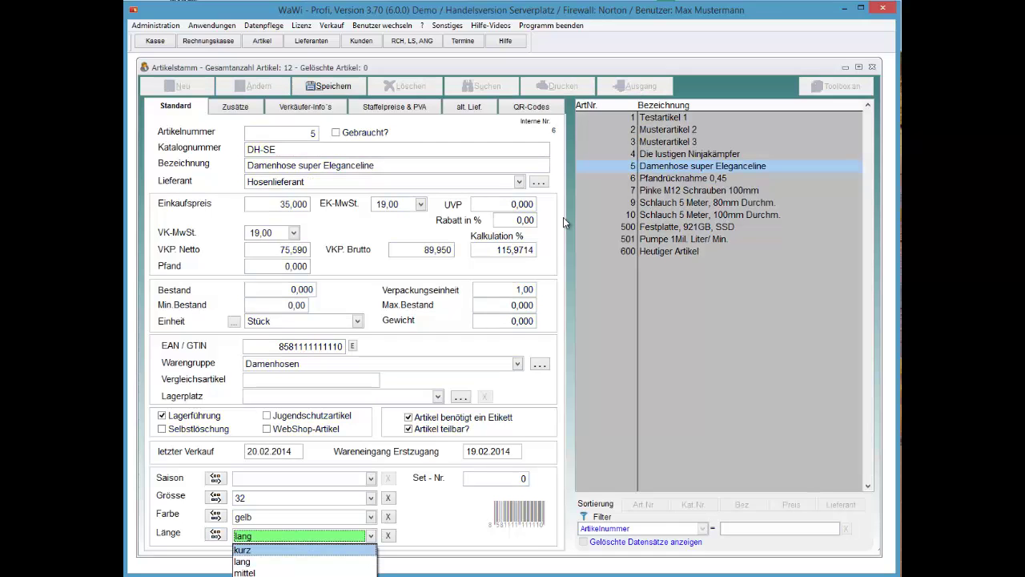
left_click(304, 561)
key("alt+s")
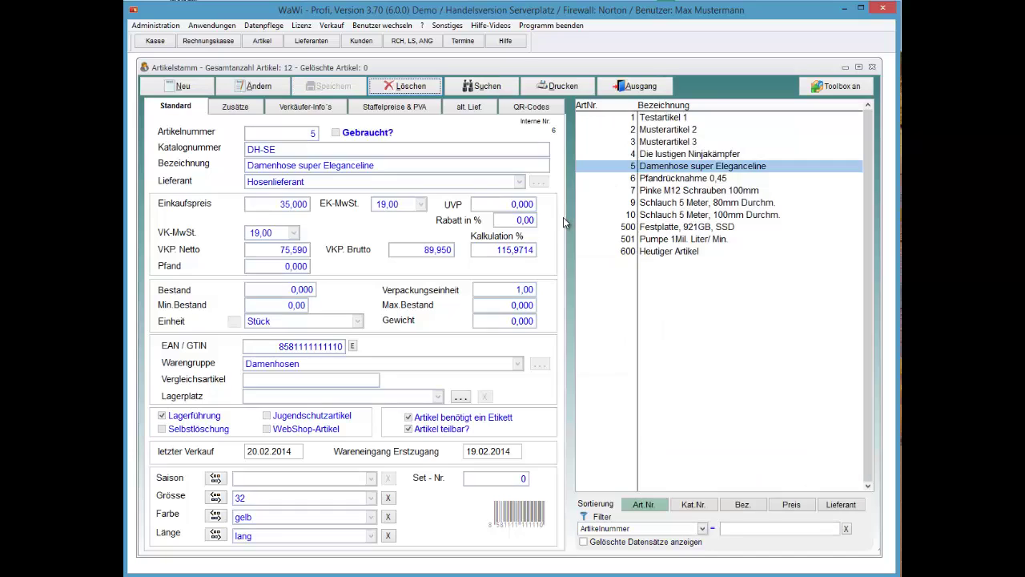
Create one additional label for the article Damenhose super Eleganceline and leave the article master.
right_click(652, 166)
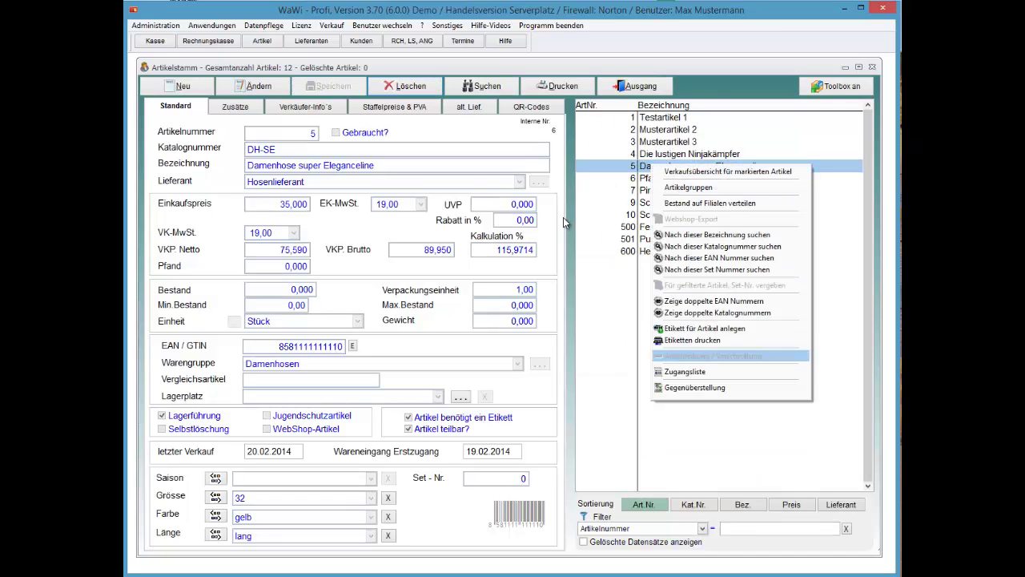
key("Return")
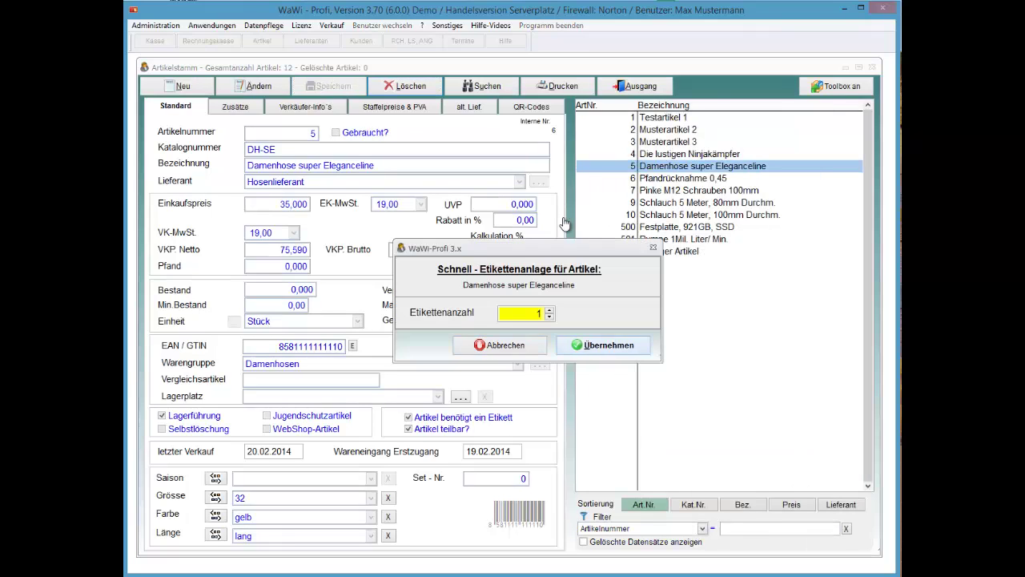
key("Return")
left_click(636, 86)
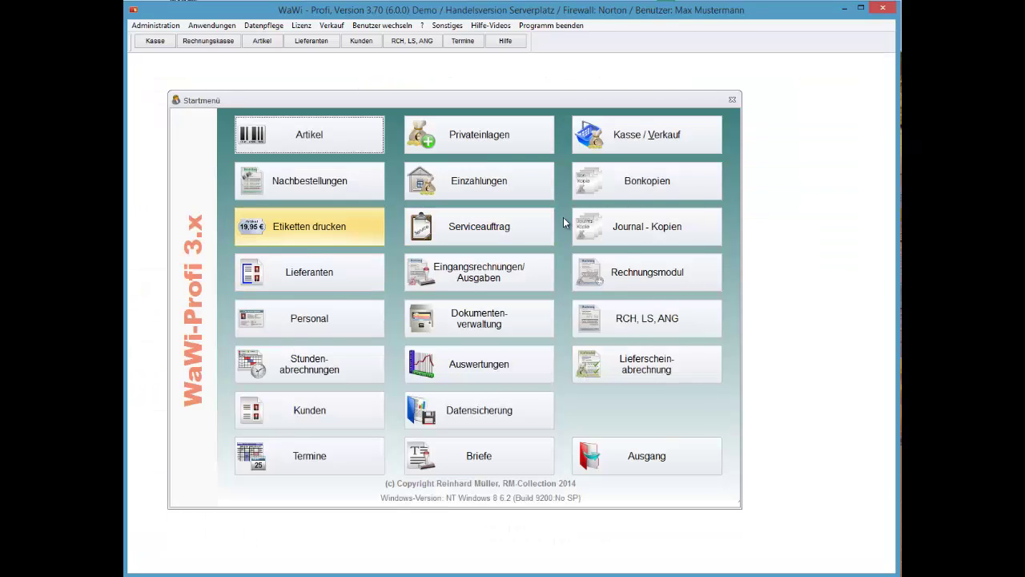
Preview the Zweckform 3449 labels using the HP Officejet Pro 8600 and enlarge them to check the added length.
left_click(309, 227)
key("Tab")
key("Return")
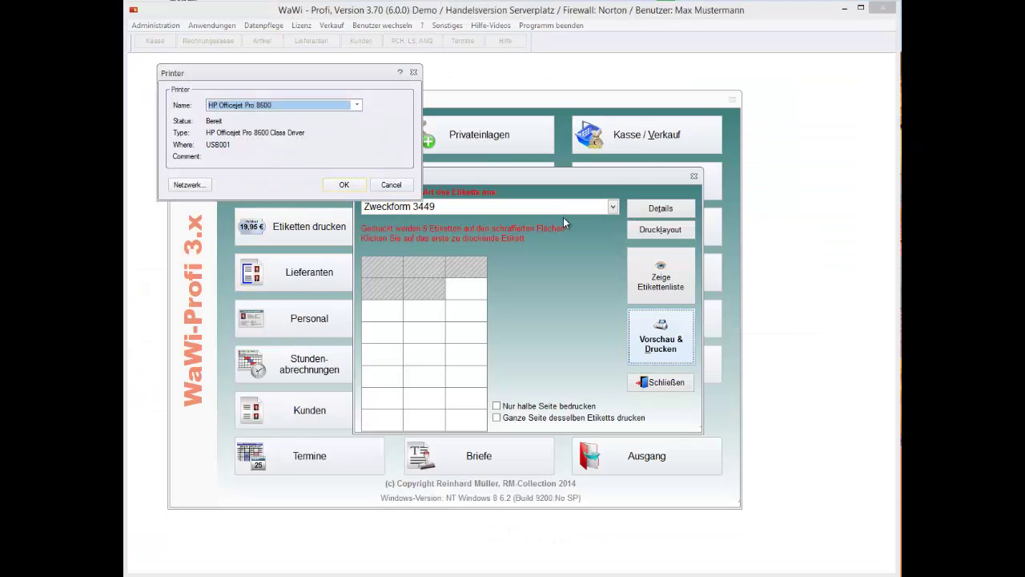
key("Return")
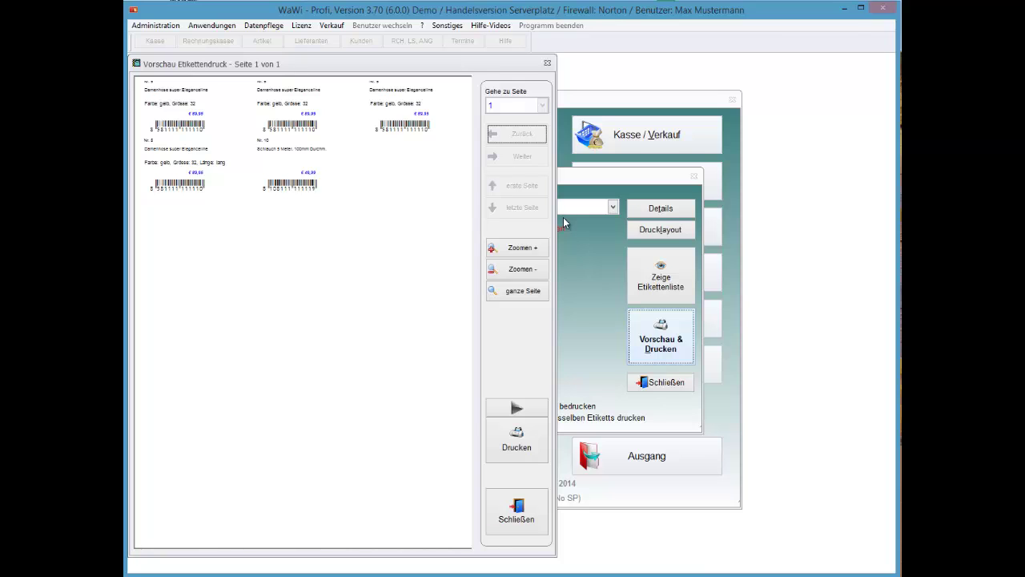
left_click(517, 248)
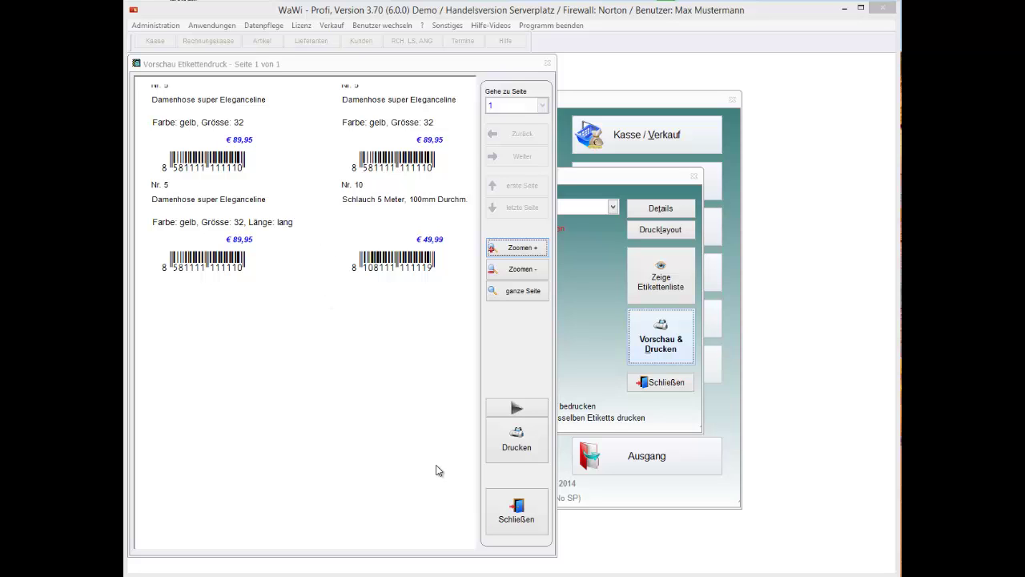
Close the label preview, then reopen it to check the textile details on separate lines and close it.
left_click(498, 518)
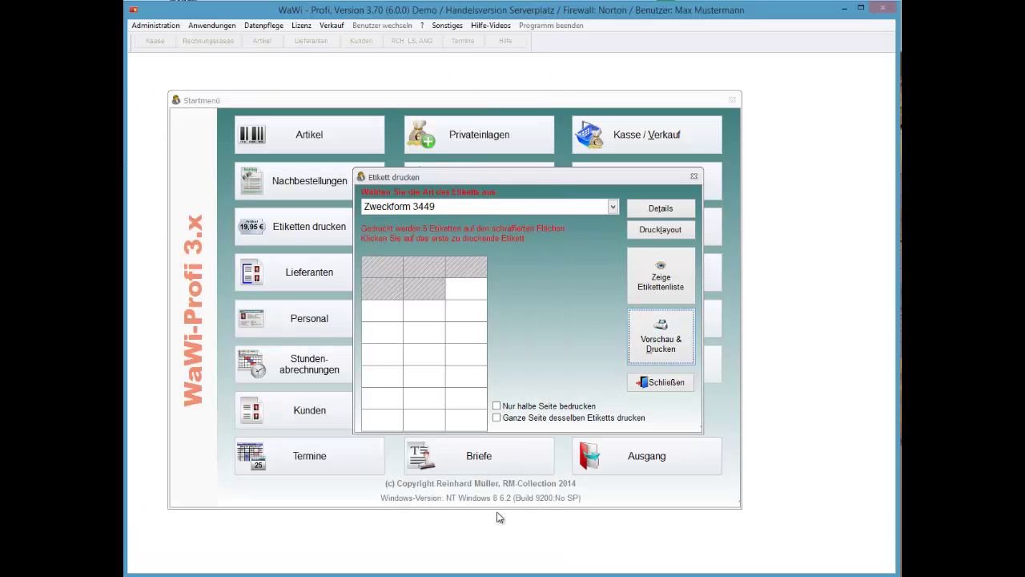
key("Return")
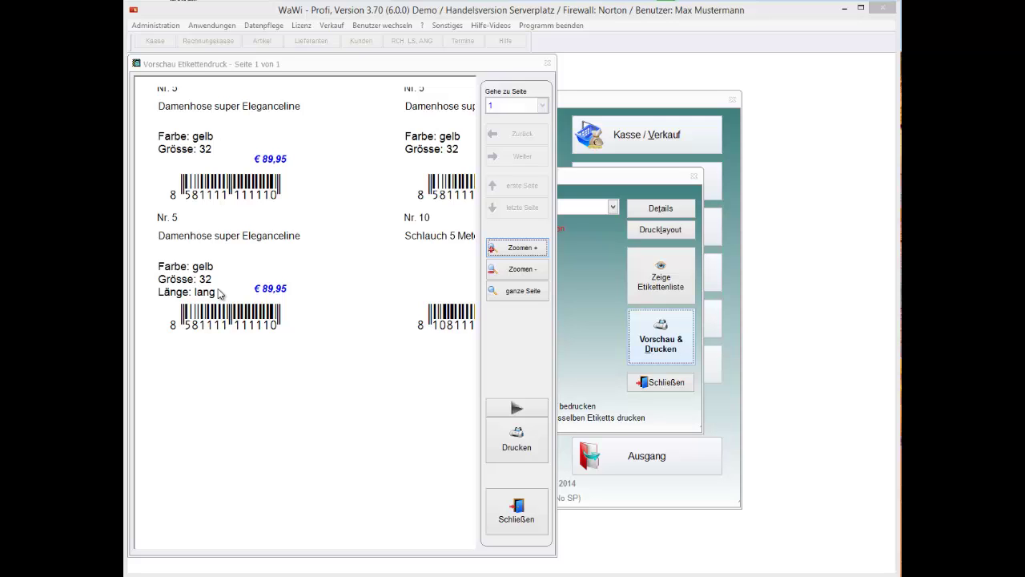
left_click(522, 519)
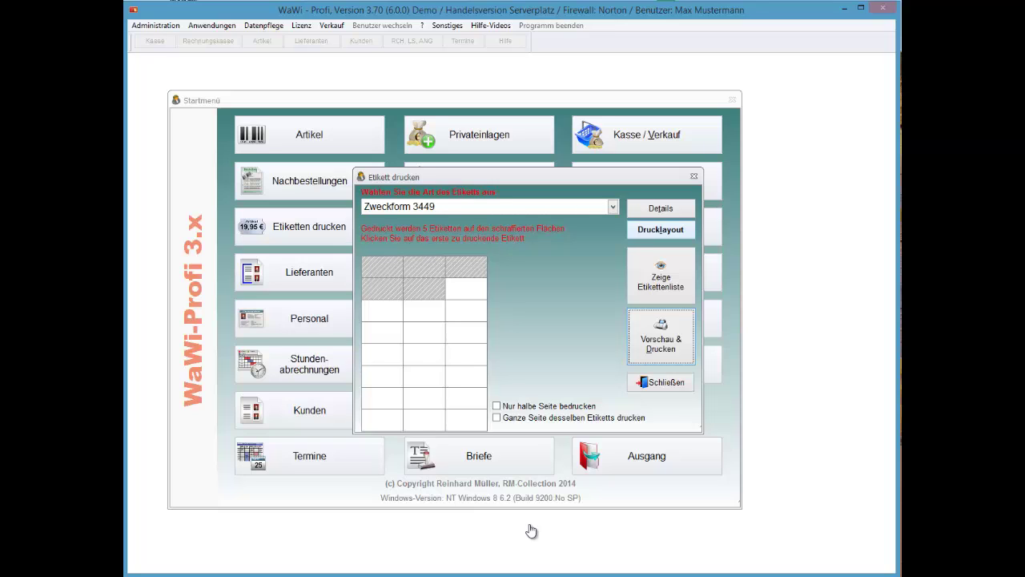
Open the LAYOUT1 template of the Etikett report for customizing in the Label Designer.
left_click(661, 230)
key("Down")
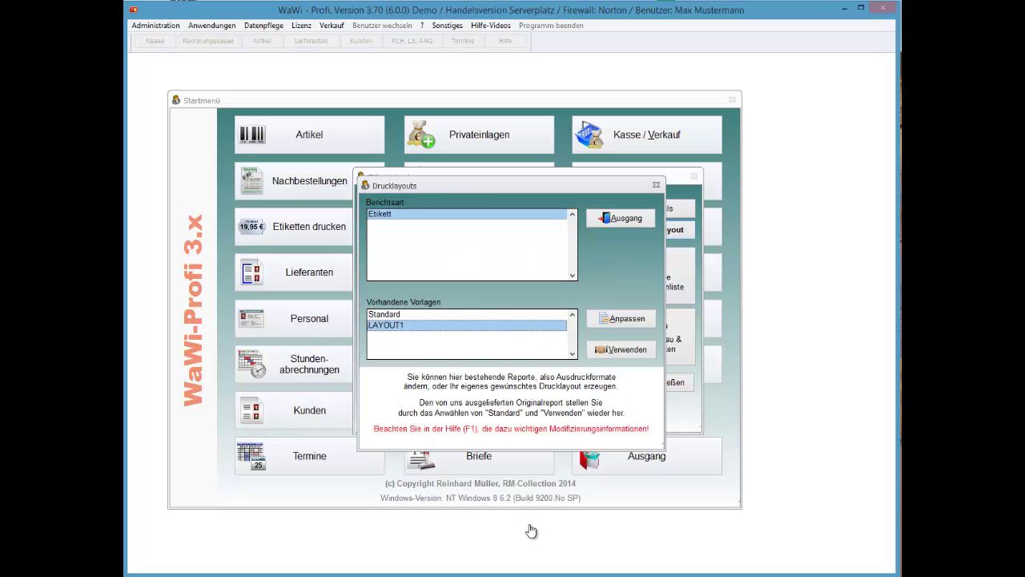
key("alt+a")
key("Return")
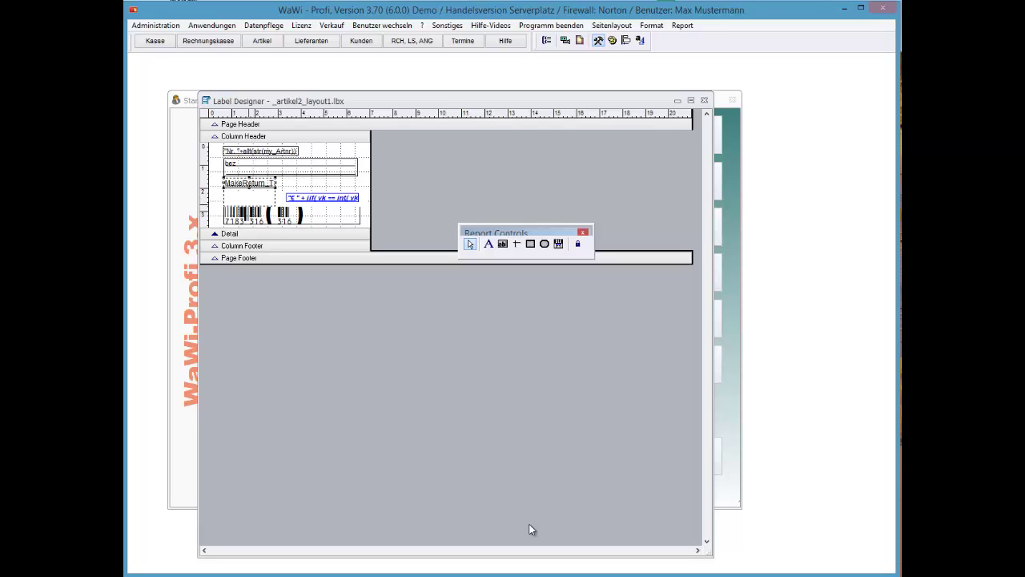
Re-enter the second argument of the textile details field's expression so it reads MakeReturn_Textilangaben("Ettis",.T.) and apply the field properties.
key("Return")
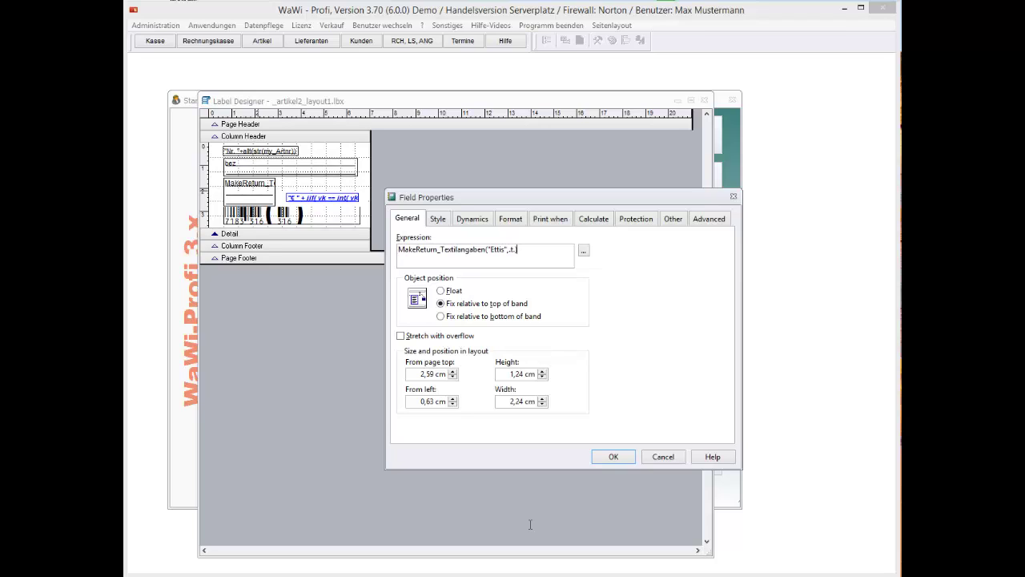
key("Left")
key("Left")
key("Left")
key("Left")
key("Left")
key("Delete")
key("Delete")
key("Delete")
type(",.T")
key("Return")
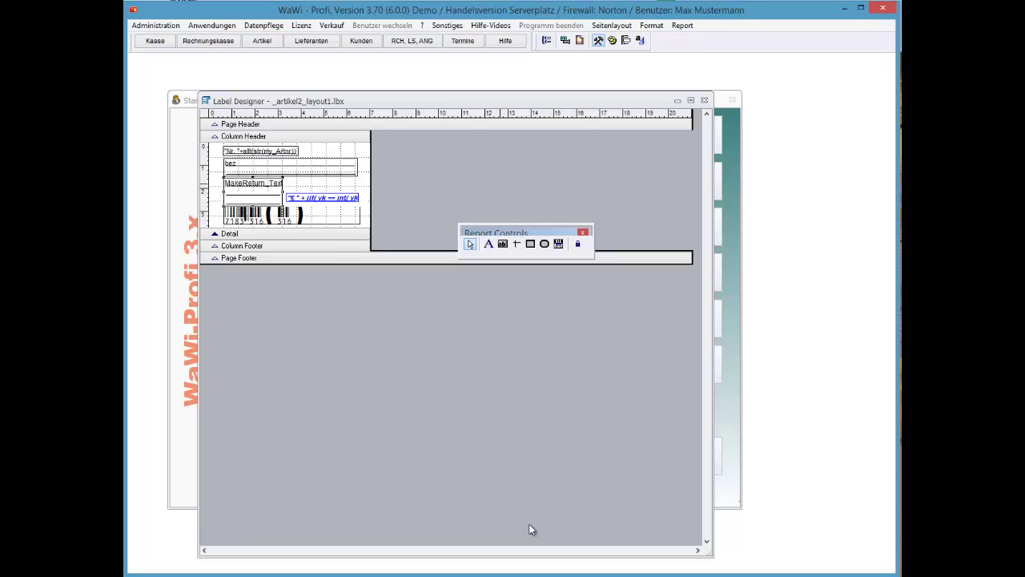
Save the customized label layout and leave the Label Designer and the print layout selection.
key("ctrl+F4")
key("Return")
key("Return")
key("Escape")
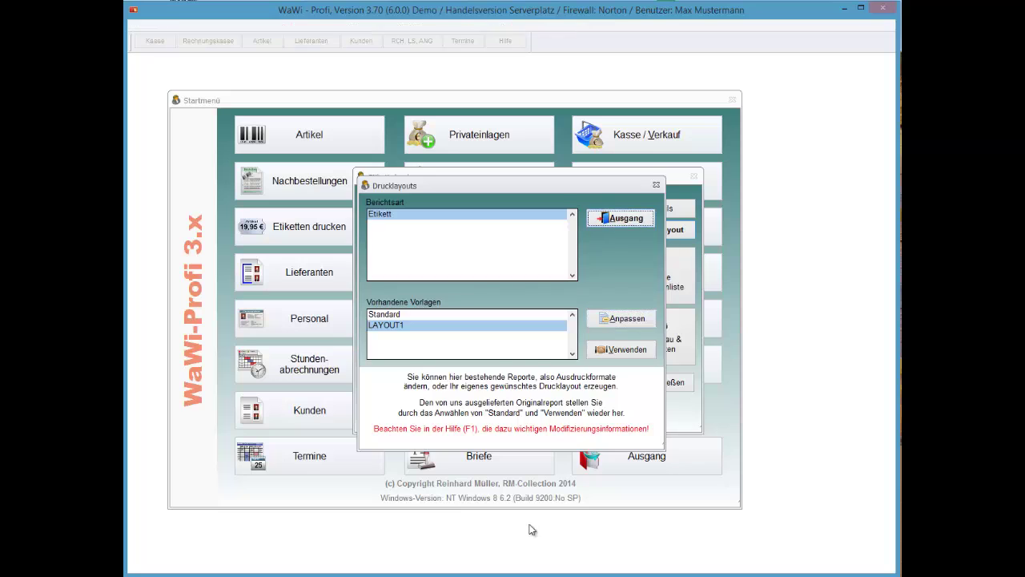
Preview the labels again on the HP Officejet Pro 8600 and enlarge them to check colour, size and length.
key("alt+d")
key("Return")
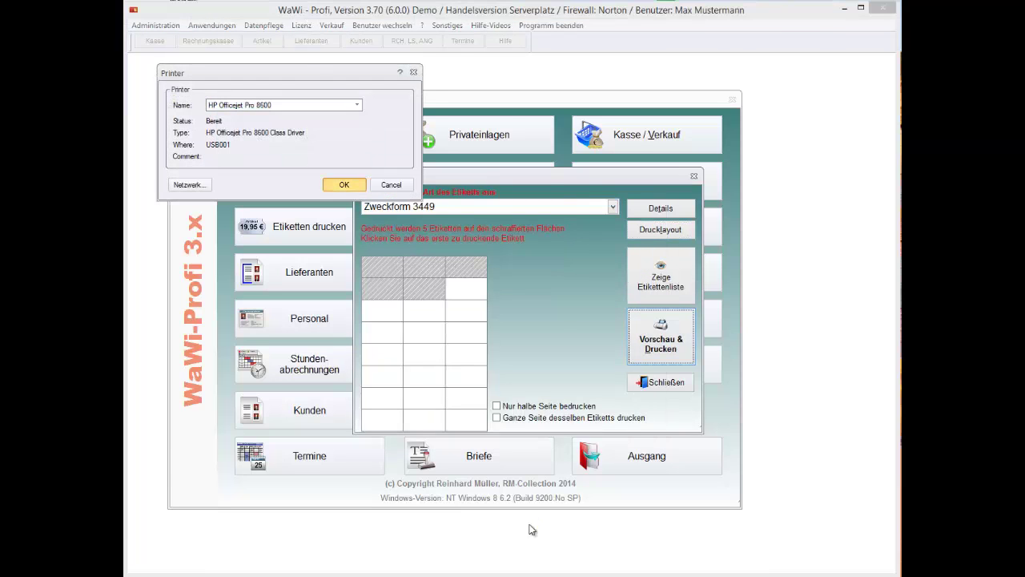
key("Tab")
key("space")
key("space")
key("space")
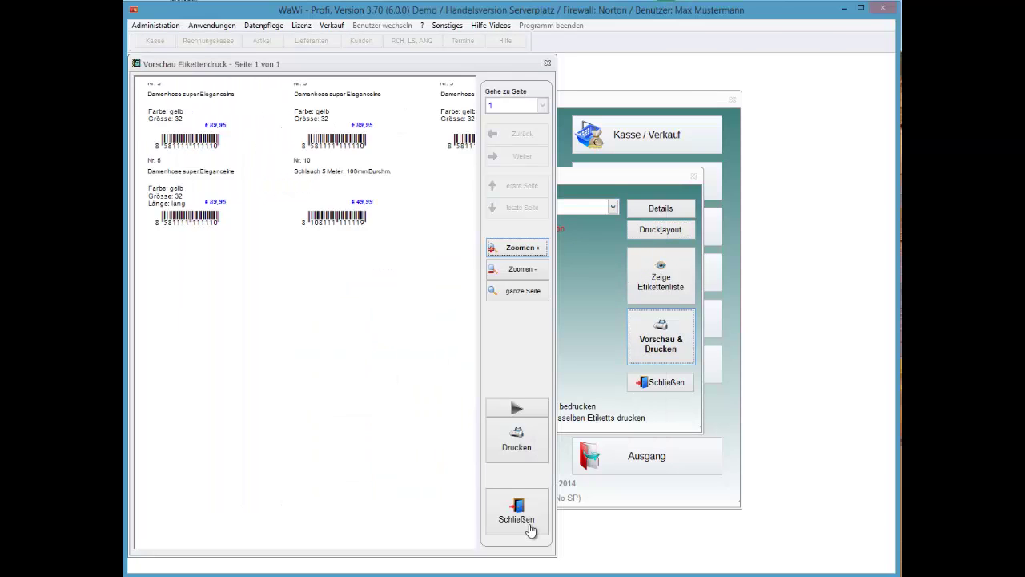